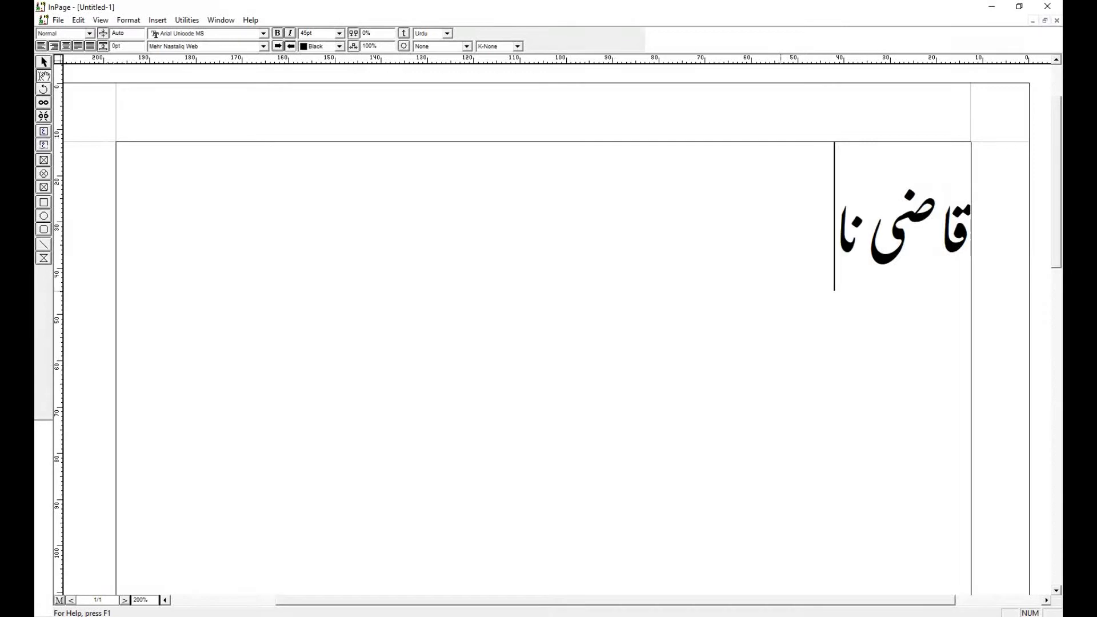
- Set the font size of the typed name to 24 pt
{"action": "key", "text": "ctrl+a"}
{"action": "left_click", "coordinate": [781, 292]}
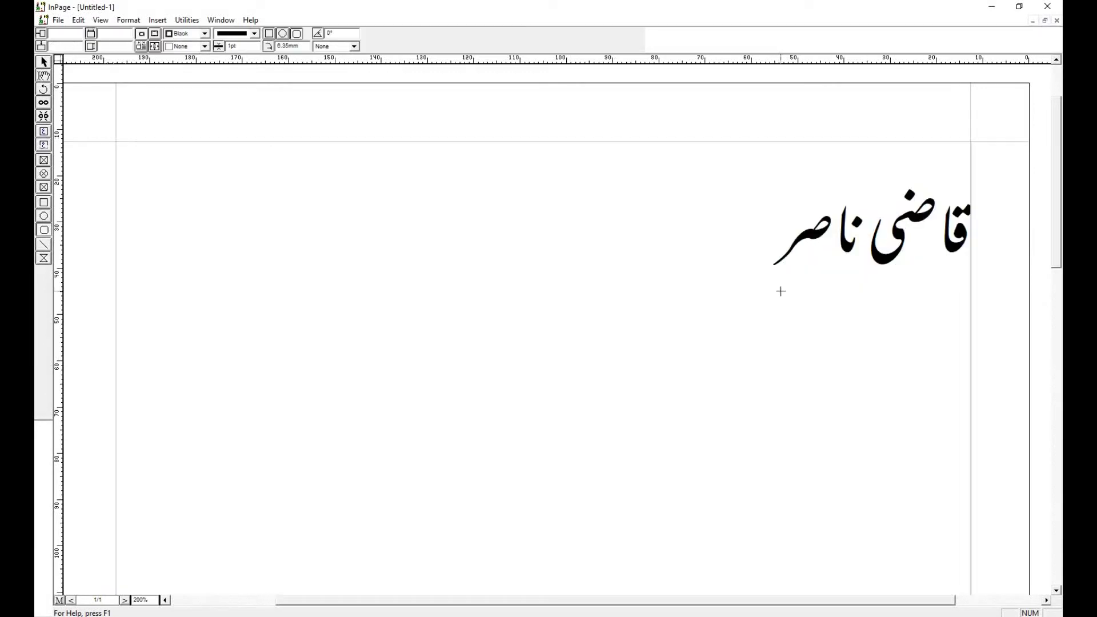
{"action": "left_click", "coordinate": [47, 72]}
{"action": "left_click", "coordinate": [238, 238]}
{"action": "key", "text": "ctrl+a"}
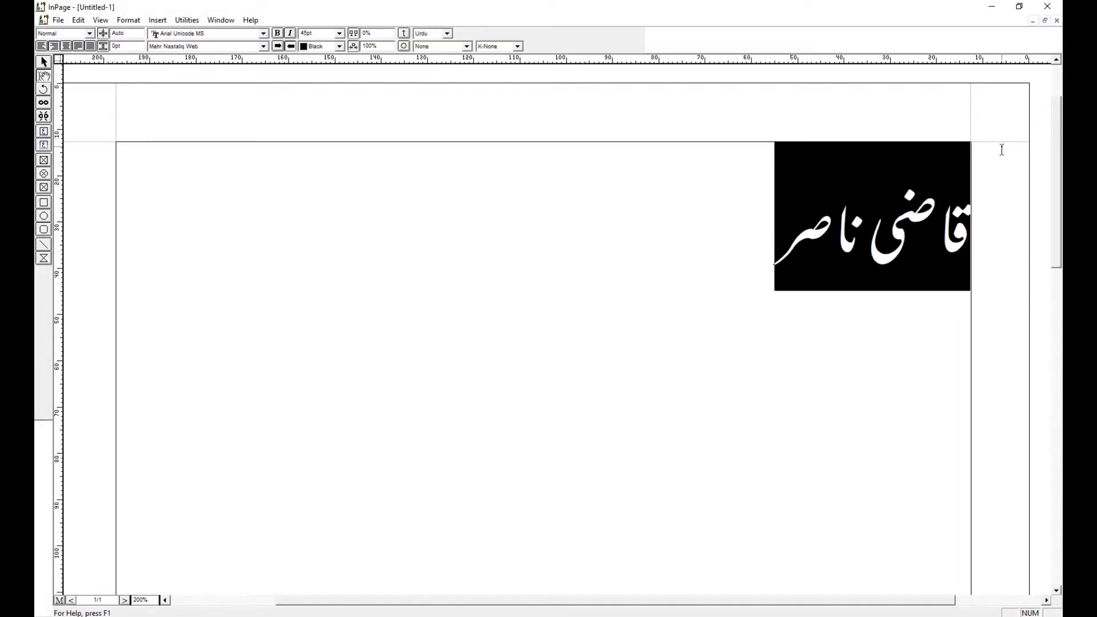
{"action": "left_click", "coordinate": [1002, 148]}
{"action": "left_click", "coordinate": [47, 75]}
{"action": "left_click", "coordinate": [356, 236]}
{"action": "key", "text": "ctrl+a"}
{"action": "left_click", "coordinate": [328, 101]}
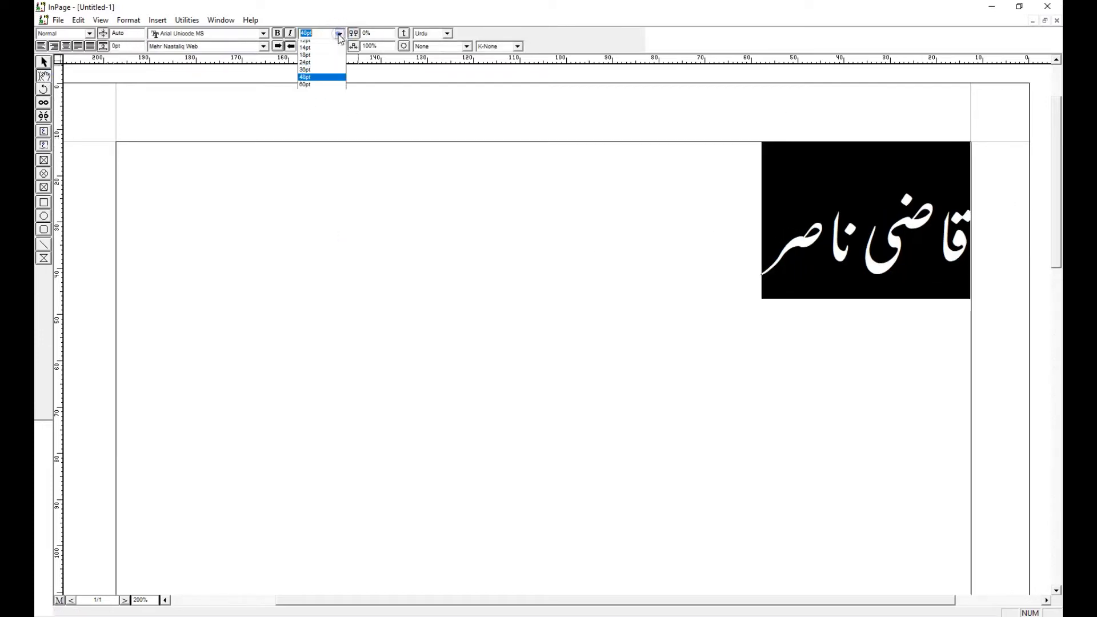
{"action": "left_click", "coordinate": [323, 81]}
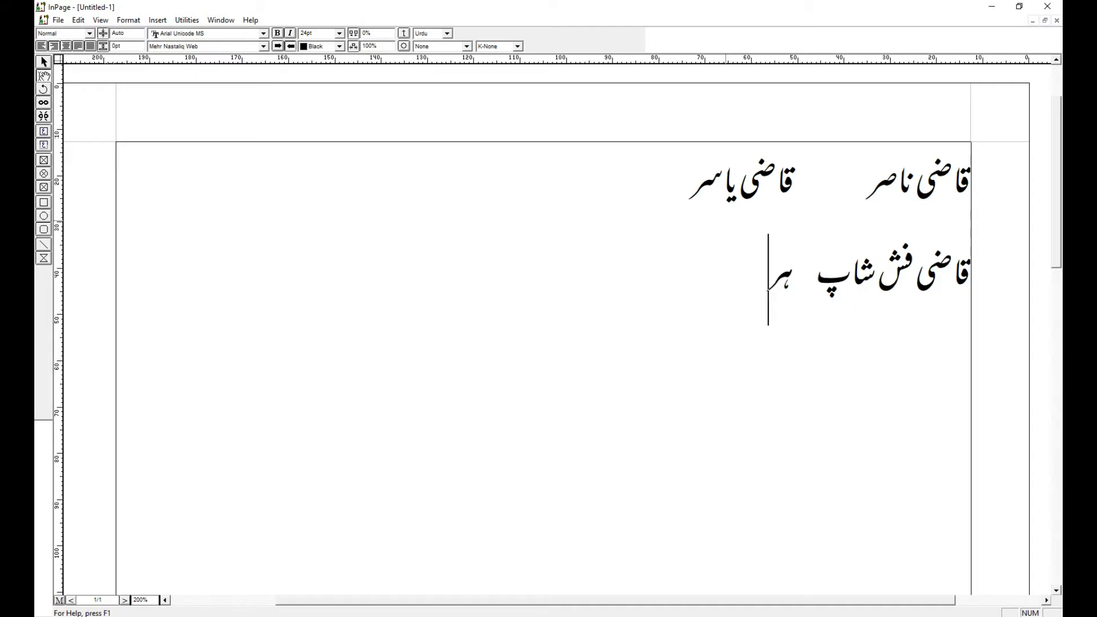
- Add the line شادی بیاہ اور دیگر تقریبات کے لئے ہول سیل ریٹ پر دستیاب ہے below the shop line, followed by the location line
{"action": "key", "text": "Return"}
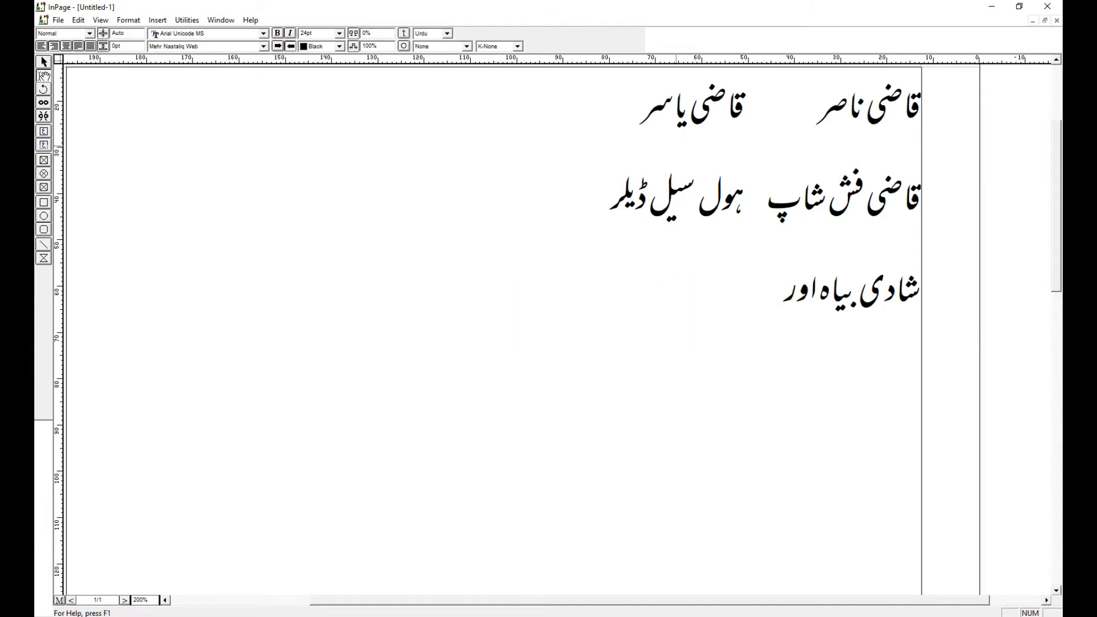
{"action": "type", "text": "پر دستیاب ہے"}
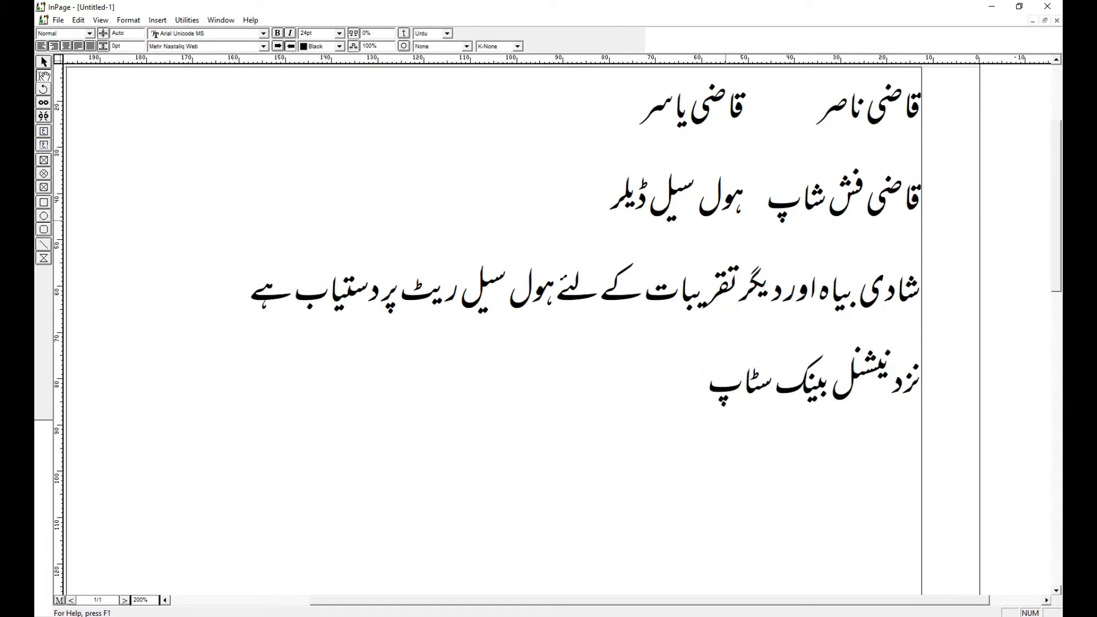
{"action": "key", "text": "ctrl+a"}
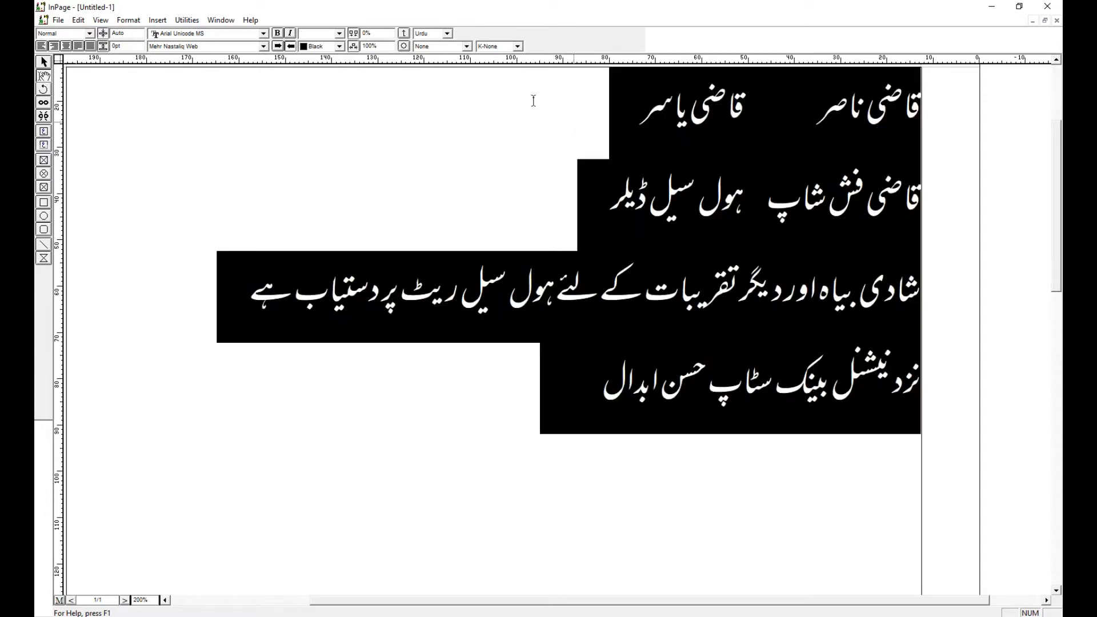
{"action": "left_click", "coordinate": [223, 45]}
{"action": "scroll", "coordinate": [213, 75], "scroll_direction": "up", "scroll_amount": 3}
{"action": "scroll", "coordinate": [212, 78], "scroll_direction": "down", "scroll_amount": 3}
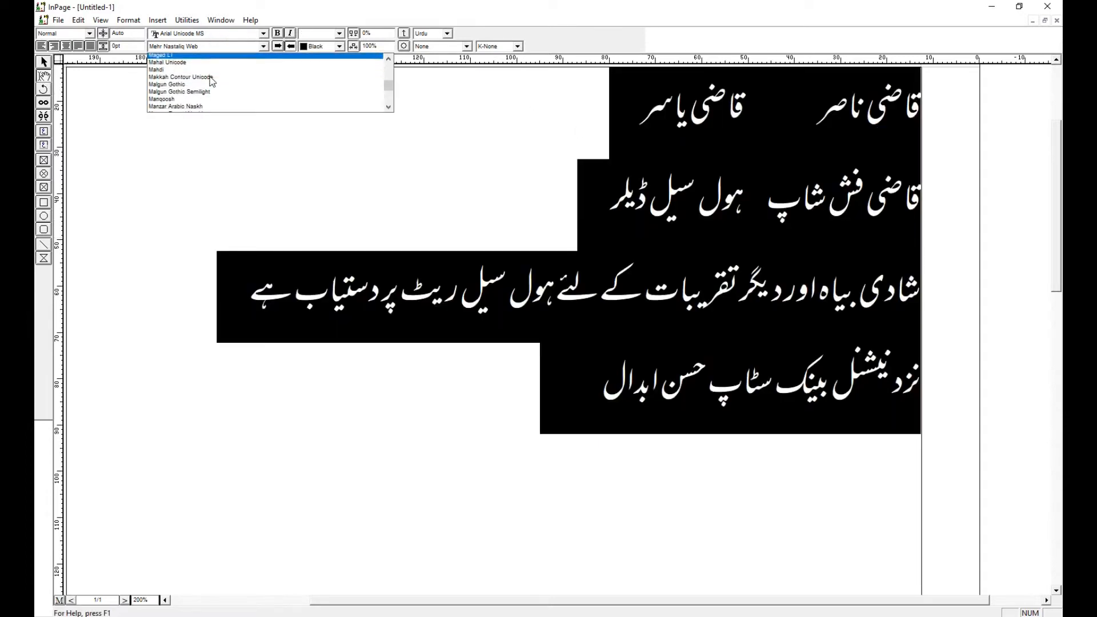
{"action": "left_click", "coordinate": [559, 153]}
{"action": "left_click_drag", "start_coordinate": [755, 192], "coordinate": [966, 198]}
{"action": "left_click", "coordinate": [193, 46]}
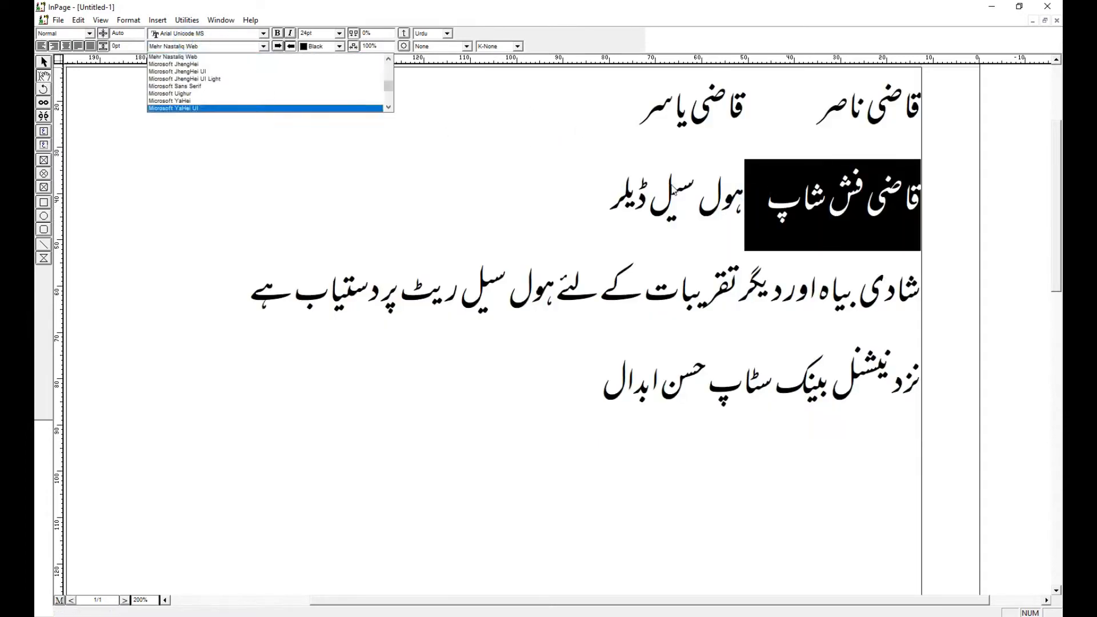
{"action": "left_click", "coordinate": [608, 185]}
- Move ہول سیل ڈیلر onto its own line and set the shop name قاضی فش شاپ in the Gandhara Suls font
{"action": "left_click", "coordinate": [752, 200]}
{"action": "key", "text": "Return"}
{"action": "left_click_drag", "start_coordinate": [763, 196], "coordinate": [989, 201]}
{"action": "left_click", "coordinate": [193, 46]}
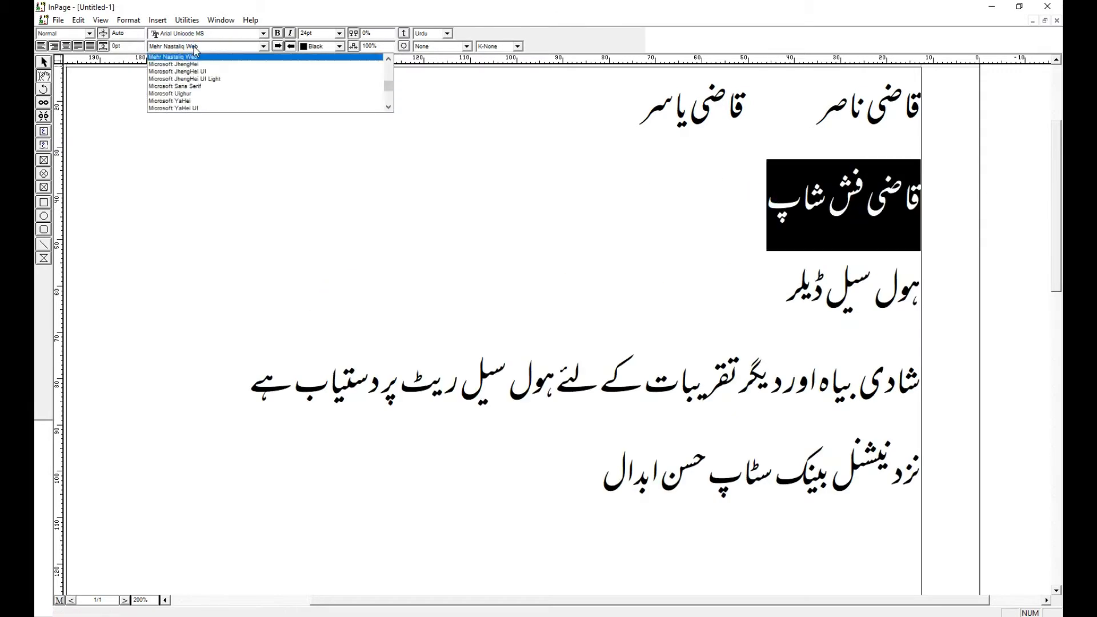
{"action": "left_click", "coordinate": [194, 47]}
{"action": "left_click", "coordinate": [539, 120]}
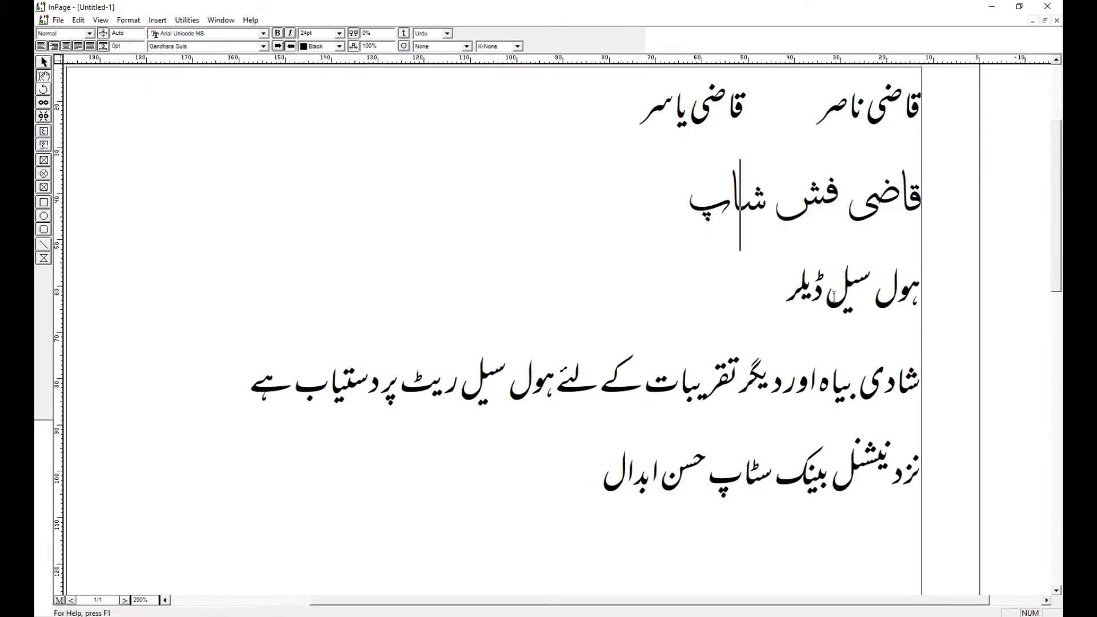
- Set the ہول سیل ڈیلر line in the AlQalam Taj Nastaleeq font
{"action": "left_click_drag", "start_coordinate": [834, 296], "coordinate": [931, 296]}
{"action": "left_click", "coordinate": [193, 46]}
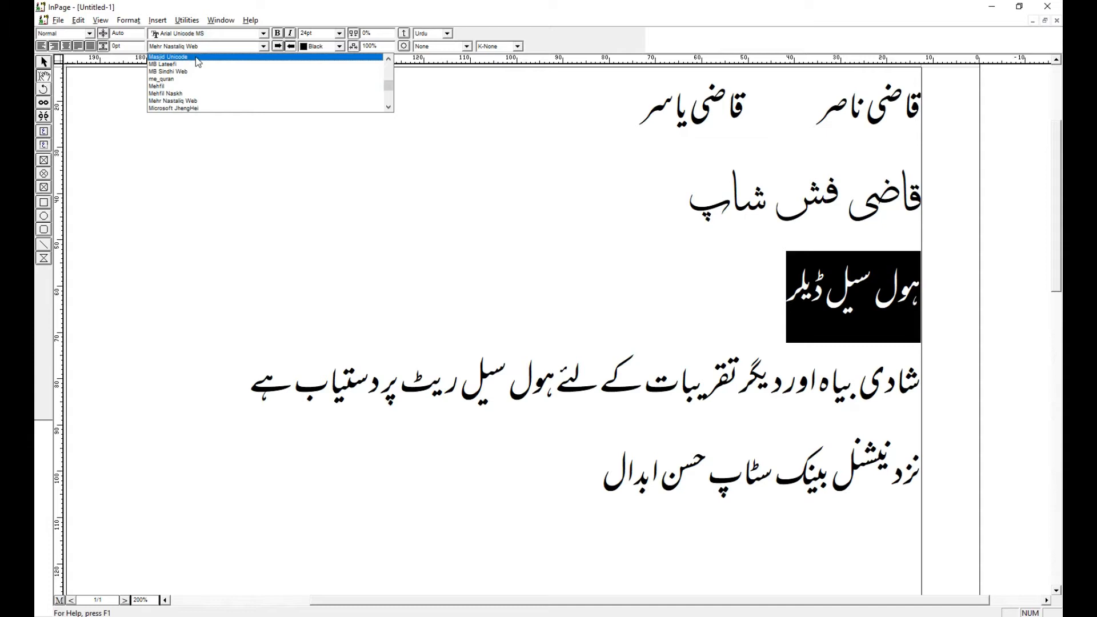
{"action": "scroll", "coordinate": [197, 62], "scroll_direction": "up", "scroll_amount": 10}
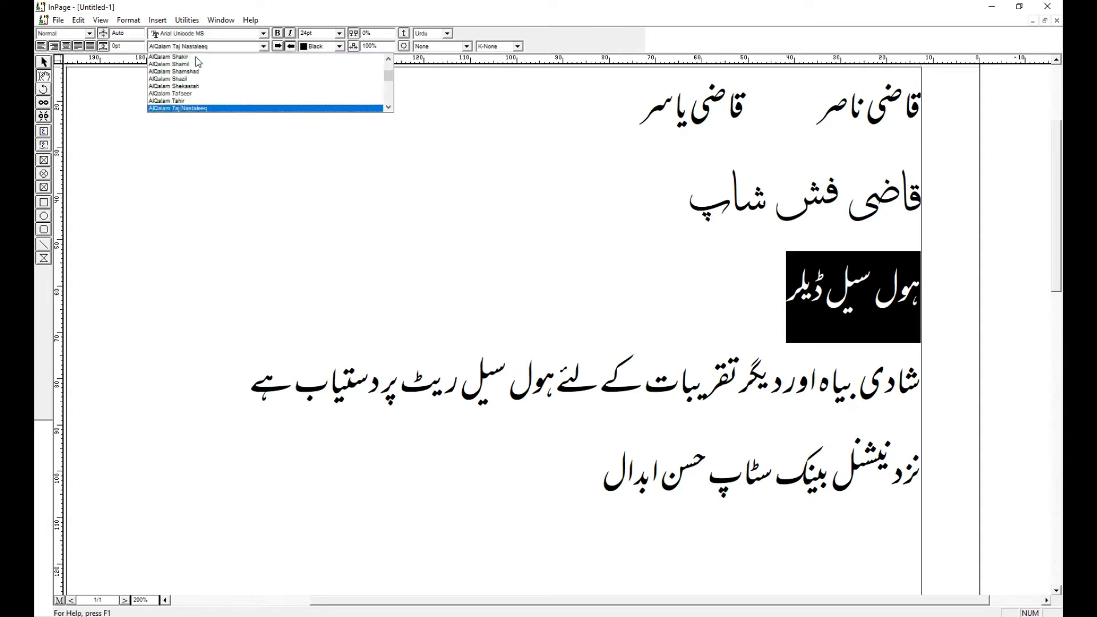
{"action": "key", "text": "Return"}
{"action": "left_click", "coordinate": [720, 296]}
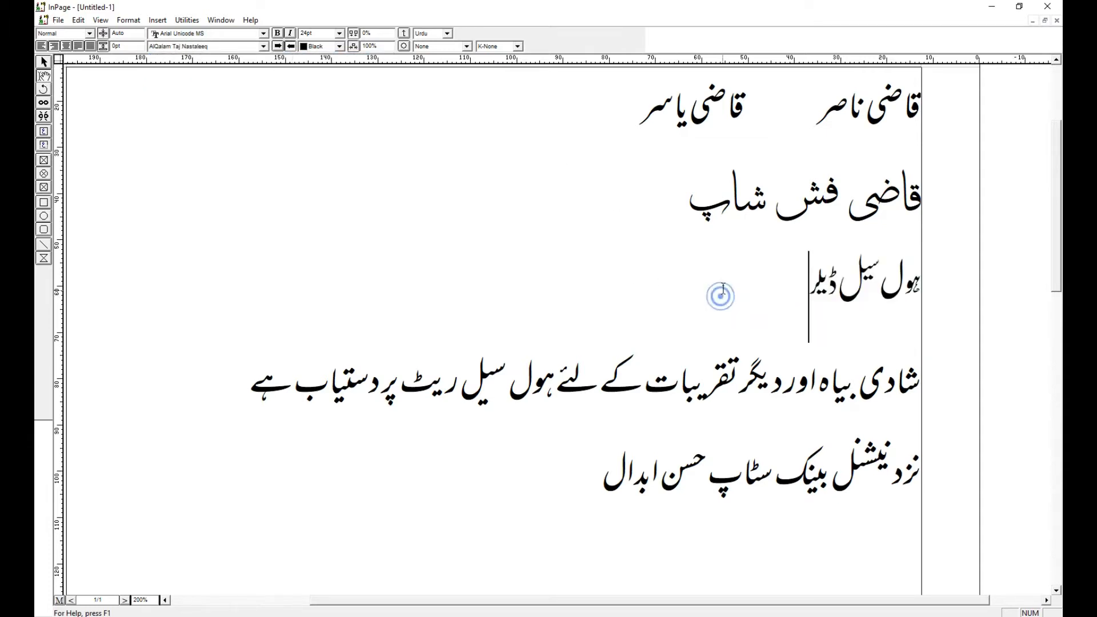
- Bring the exported Untitled-1 EPS file from the InPage 3 Professional folder into the CorelDRAW document
{"action": "key", "text": "Escape"}
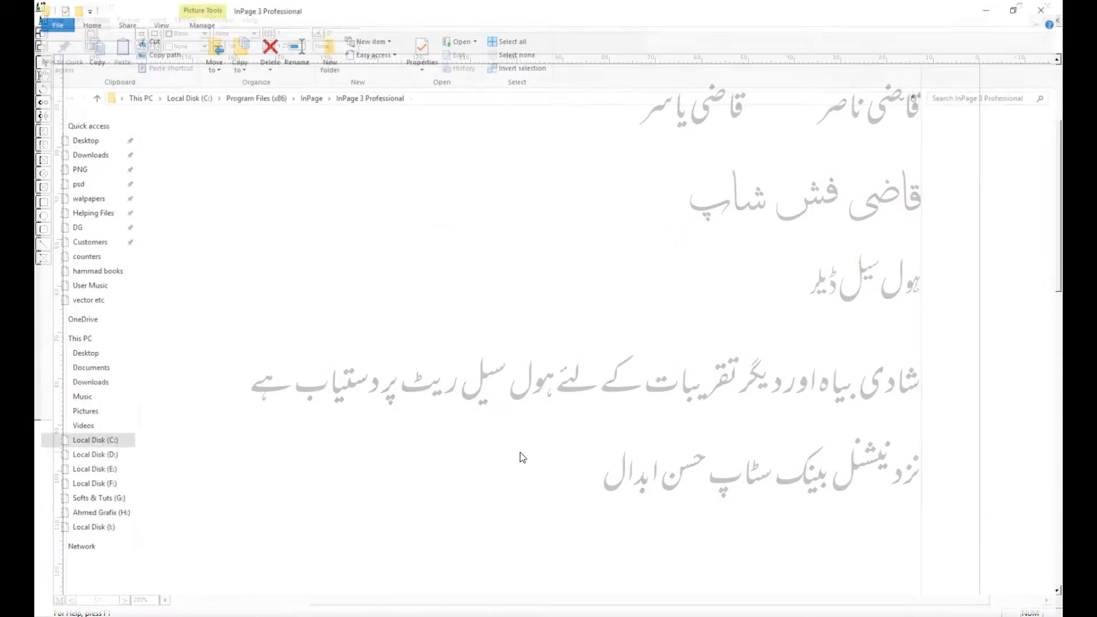
{"action": "left_click", "coordinate": [194, 572]}
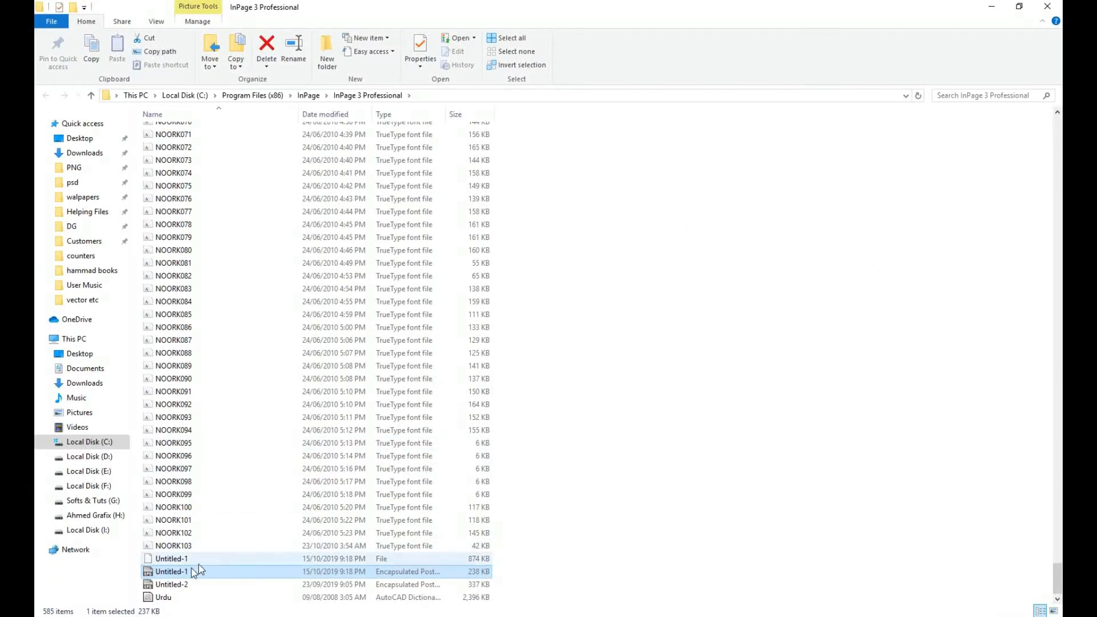
{"action": "left_click_drag", "start_coordinate": [405, 614], "coordinate": [510, 394]}
{"action": "left_click", "coordinate": [511, 375]}
{"action": "left_click", "coordinate": [419, 56]}
{"action": "left_click", "coordinate": [664, 402]}
- Nudge the opening two letters of the first name left, closer to the letters that follow
{"action": "key", "text": "F2"}
{"action": "left_click_drag", "start_coordinate": [614, 345], "coordinate": [560, 375]}
{"action": "left_click_drag", "start_coordinate": [823, 277], "coordinate": [702, 460]}
{"action": "key", "text": "Left"}
{"action": "key", "text": "Left"}
{"action": "key", "text": "Left"}
{"action": "left_click", "coordinate": [783, 314]}
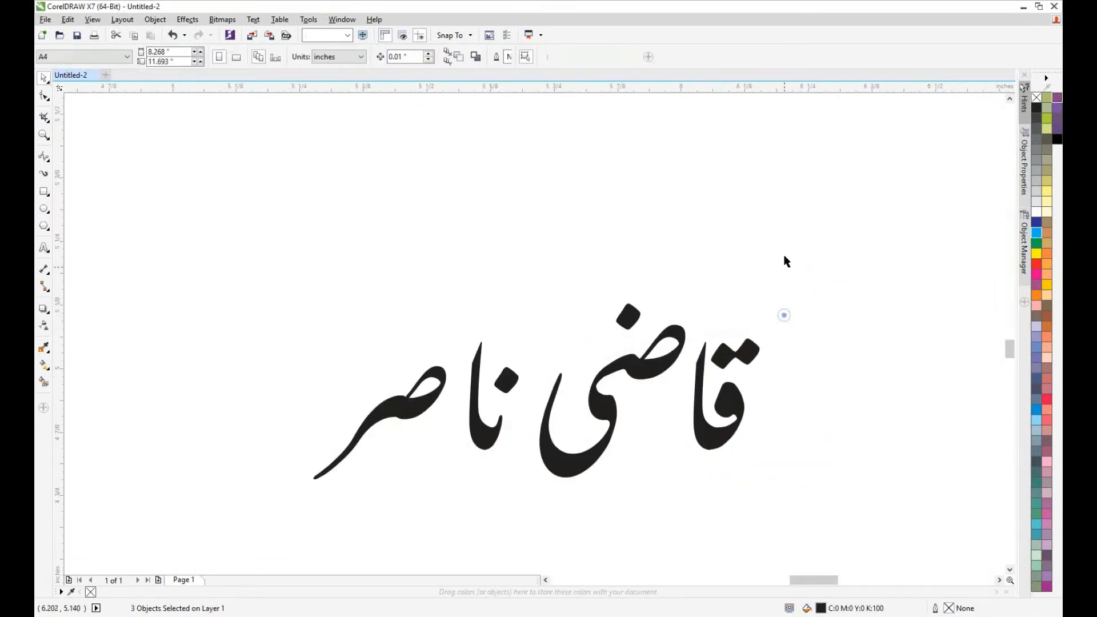
- Nudge the first word and the following letters of the first name left to close the remaining gaps
{"action": "left_click_drag", "start_coordinate": [786, 251], "coordinate": [517, 518]}
{"action": "key", "text": "Left"}
{"action": "key", "text": "Left"}
{"action": "key", "text": "Left"}
{"action": "key", "text": "Left"}
{"action": "key", "text": "Left"}
{"action": "left_click", "coordinate": [721, 490]}
{"action": "left_click_drag", "start_coordinate": [769, 506], "coordinate": [460, 274]}
{"action": "key", "text": "Left"}
{"action": "key", "text": "Left"}
{"action": "key", "text": "Left"}
- Nudge the letter groups of the second name left to tighten its letter and word spacing
{"action": "scroll", "coordinate": [677, 260], "scroll_direction": "down", "scroll_amount": 1}
{"action": "scroll", "coordinate": [191, 286], "scroll_direction": "up", "scroll_amount": 1}
{"action": "left_click_drag", "start_coordinate": [594, 437], "coordinate": [268, 252]}
{"action": "key", "text": "Left"}
{"action": "key", "text": "Left"}
{"action": "key", "text": "Left"}
{"action": "key", "text": "Left"}
{"action": "key", "text": "Left"}
{"action": "key", "text": "Left"}
{"action": "key", "text": "Left"}
{"action": "key", "text": "Left"}
{"action": "key", "text": "Left"}
{"action": "left_click_drag", "start_coordinate": [559, 205], "coordinate": [119, 492]}
{"action": "scroll", "coordinate": [343, 223], "scroll_direction": "down", "scroll_amount": 2}
{"action": "scroll", "coordinate": [574, 324], "scroll_direction": "up", "scroll_amount": 1}
{"action": "scroll", "coordinate": [572, 319], "scroll_direction": "up", "scroll_amount": 1}
{"action": "left_click_drag", "start_coordinate": [594, 254], "coordinate": [432, 495]}
{"action": "key", "text": "Left"}
{"action": "key", "text": "Left"}
{"action": "left_click", "coordinate": [583, 543]}
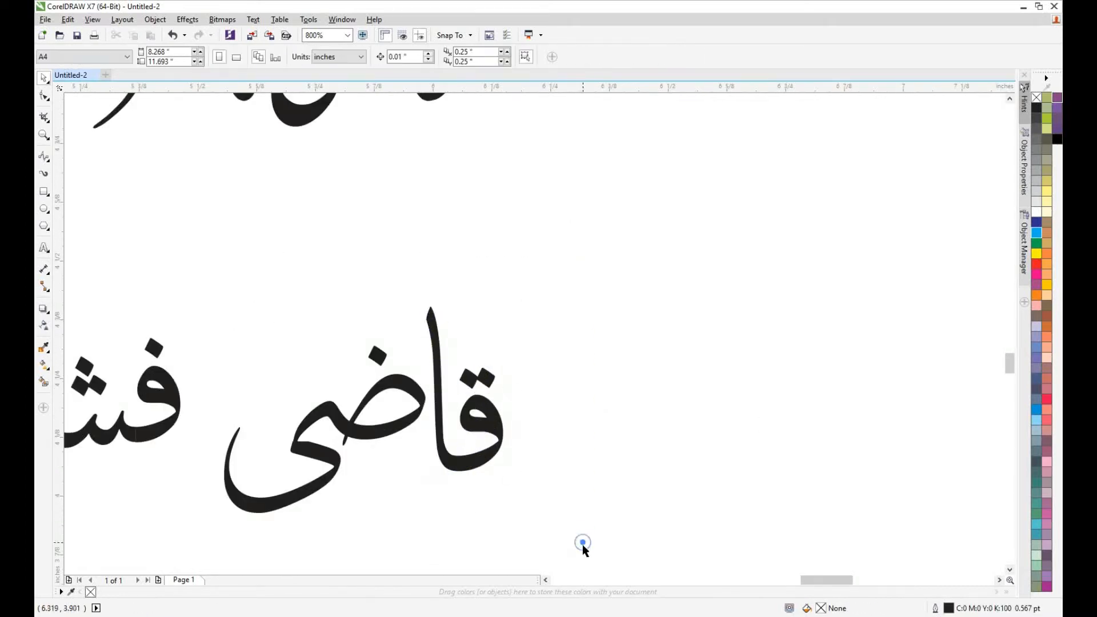
- Move the word فش of the shop name right so it sits tight against the end of قاضی
{"action": "left_click_drag", "start_coordinate": [176, 215], "coordinate": [173, 215]}
{"action": "left_click_drag", "start_coordinate": [380, 434], "coordinate": [317, 435]}
{"action": "left_click", "coordinate": [314, 535]}
{"action": "left_click_drag", "start_coordinate": [313, 536], "coordinate": [576, 479]}
{"action": "left_click_drag", "start_coordinate": [469, 528], "coordinate": [180, 245]}
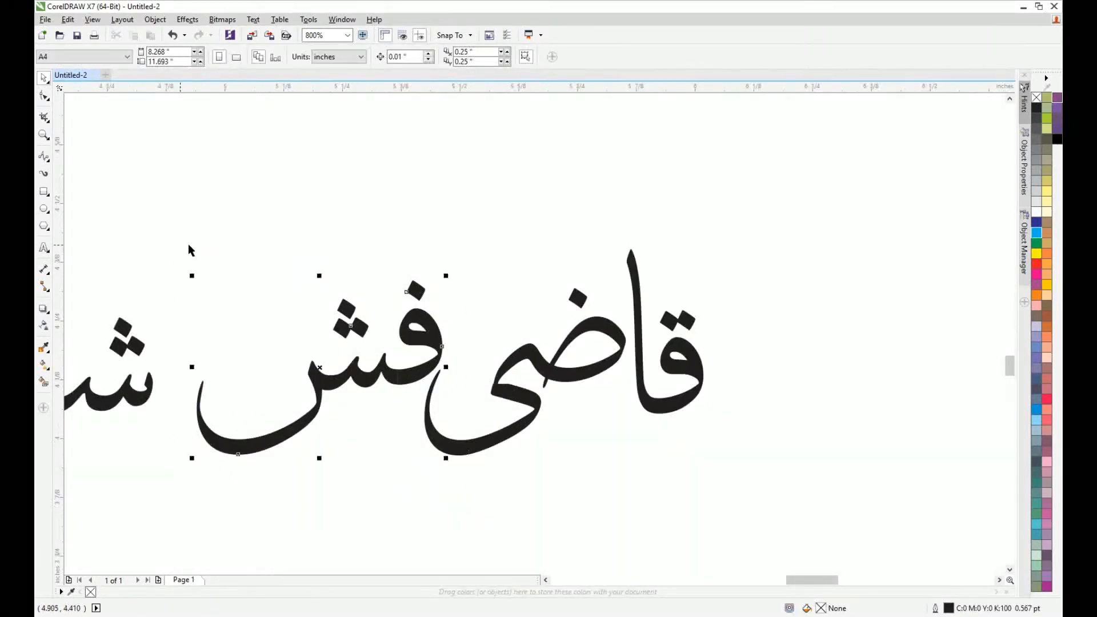
{"action": "scroll", "coordinate": [464, 370], "scroll_direction": "up", "scroll_amount": 1}
{"action": "left_click_drag", "start_coordinate": [394, 375], "coordinate": [489, 369]}
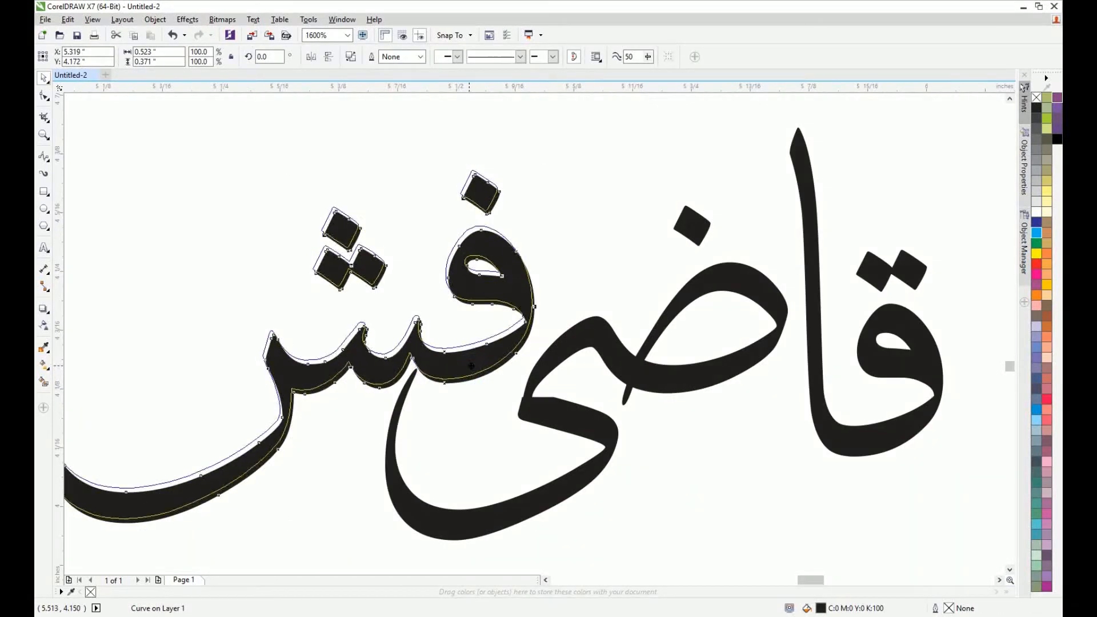
- Move the letters شا of the shop name right so they sit close to the end of فش
{"action": "scroll", "coordinate": [485, 366], "scroll_direction": "down", "scroll_amount": 1}
{"action": "left_click", "coordinate": [177, 449]}
{"action": "left_click_drag", "start_coordinate": [177, 449], "coordinate": [297, 430]}
{"action": "left_click_drag", "start_coordinate": [129, 209], "coordinate": [288, 464]}
{"action": "left_click_drag", "start_coordinate": [231, 374], "coordinate": [370, 343]}
{"action": "left_click", "coordinate": [184, 471]}
{"action": "left_click_drag", "start_coordinate": [184, 471], "coordinate": [377, 480]}
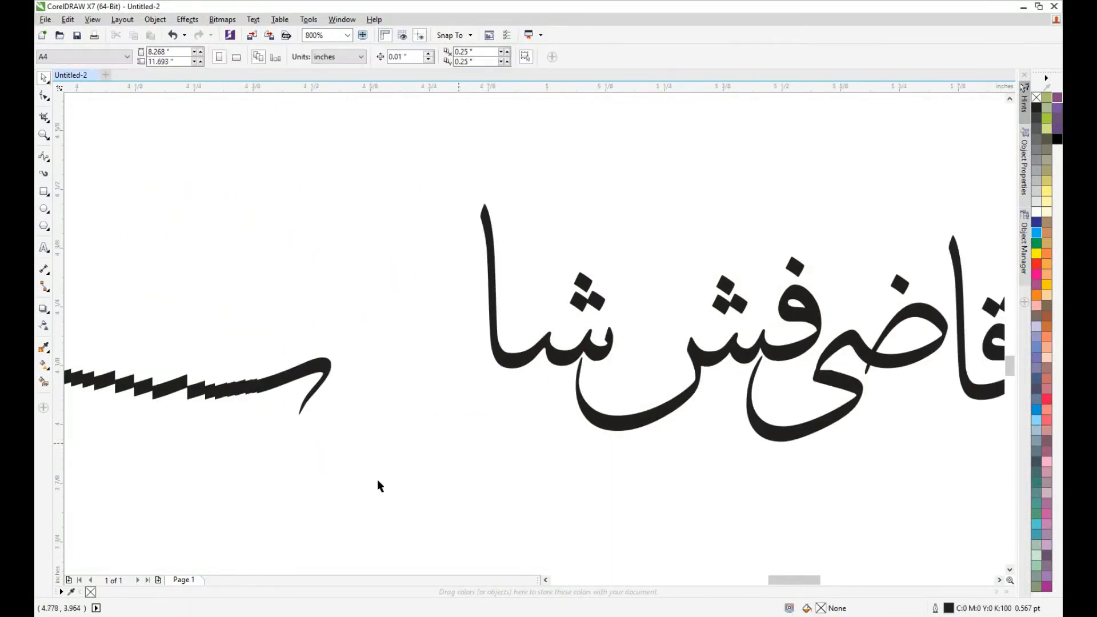
- Position the final پ of the shop name so that its stroke crosses the alif of شا
{"action": "left_click_drag", "start_coordinate": [306, 369], "coordinate": [376, 327]}
{"action": "left_click_drag", "start_coordinate": [506, 260], "coordinate": [506, 263]}
{"action": "left_click", "coordinate": [289, 321]}
{"action": "scroll", "coordinate": [289, 321], "scroll_direction": "down", "scroll_amount": 1}
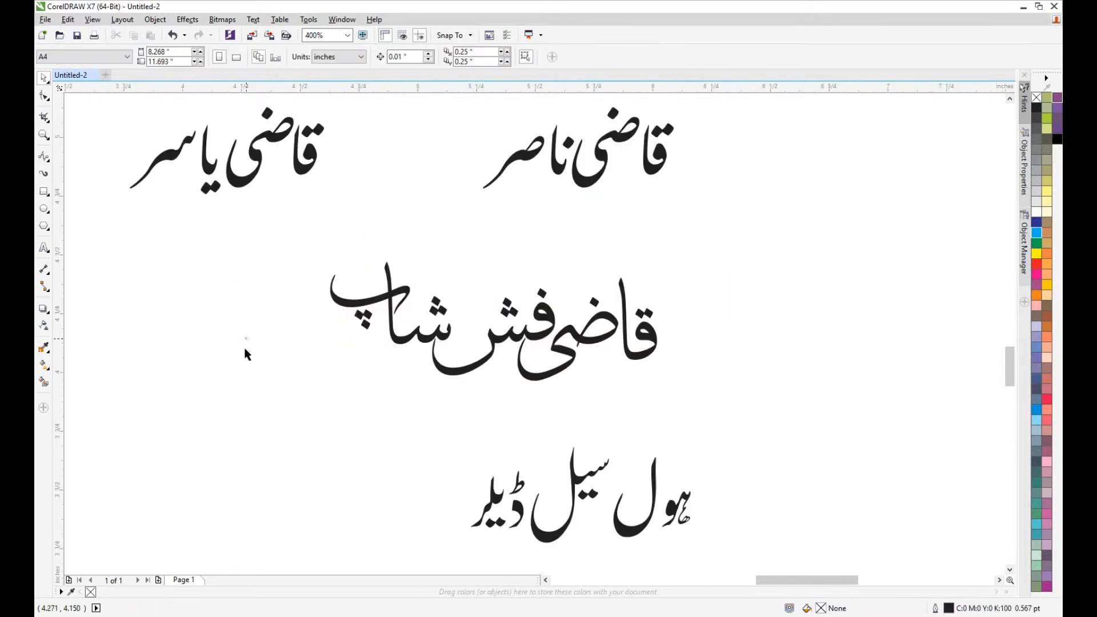
{"action": "left_click", "coordinate": [453, 371]}
{"action": "left_click", "coordinate": [409, 342]}
{"action": "left_click", "coordinate": [403, 402]}
{"action": "left_click_drag", "start_coordinate": [394, 312], "coordinate": [393, 337]}
{"action": "scroll", "coordinate": [394, 339], "scroll_direction": "up", "scroll_amount": 2}
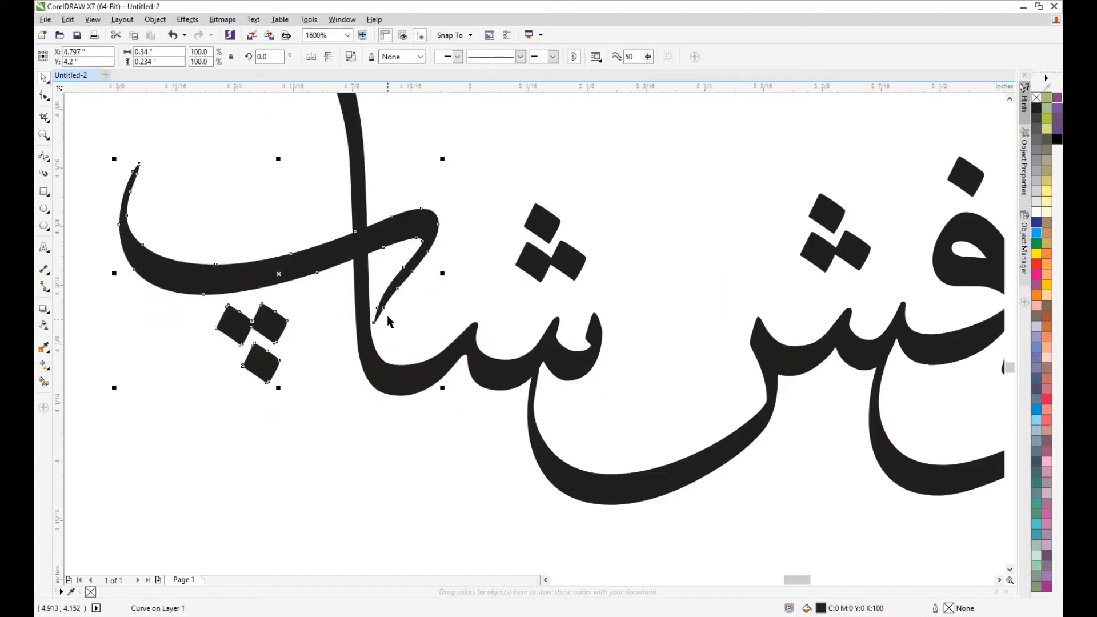
{"action": "left_click", "coordinate": [239, 450]}
- Group all the letters of the shop name قاضی فش شاپ
{"action": "scroll", "coordinate": [240, 450], "scroll_direction": "down", "scroll_amount": 1}
{"action": "scroll", "coordinate": [738, 439], "scroll_direction": "down", "scroll_amount": 1}
{"action": "left_click_drag", "start_coordinate": [856, 489], "coordinate": [318, 317]}
{"action": "key", "text": "ctrl+g"}
{"action": "scroll", "coordinate": [640, 371], "scroll_direction": "down", "scroll_amount": 1}
{"action": "scroll", "coordinate": [997, 445], "scroll_direction": "up", "scroll_amount": 1}
{"action": "scroll", "coordinate": [606, 365], "scroll_direction": "up", "scroll_amount": 1}
{"action": "scroll", "coordinate": [743, 333], "scroll_direction": "down", "scroll_amount": 1}
{"action": "left_click", "coordinate": [802, 406]}
- Nudge the first word of the ہول سیل ڈیلر line left to close the word gap
{"action": "scroll", "coordinate": [727, 438], "scroll_direction": "up", "scroll_amount": 2}
{"action": "left_click", "coordinate": [708, 438]}
{"action": "scroll", "coordinate": [758, 312], "scroll_direction": "down", "scroll_amount": 1}
{"action": "left_click_drag", "start_coordinate": [796, 210], "coordinate": [584, 446]}
{"action": "key", "text": "Left"}
{"action": "key", "text": "Left"}
{"action": "key", "text": "Left"}
{"action": "key", "text": "Left"}
{"action": "key", "text": "Left"}
{"action": "key", "text": "Left"}
{"action": "mouse_move", "coordinate": [836, 490]}
{"action": "left_mouse_down"}
{"action": "mouse_move", "coordinate": [424, 307]}
{"action": "mouse_move", "coordinate": [223, 249]}
{"action": "left_mouse_up"}
{"action": "left_click", "coordinate": [529, 208]}
- Nudge the final ی of شادی right, closer to the preceding د
{"action": "scroll", "coordinate": [660, 286], "scroll_direction": "down", "scroll_amount": 2}
{"action": "scroll", "coordinate": [654, 407], "scroll_direction": "up", "scroll_amount": 3}
{"action": "left_click", "coordinate": [528, 383]}
{"action": "key", "text": "Right"}
{"action": "key", "text": "Right"}
{"action": "key", "text": "Right"}
{"action": "key", "text": "Right"}
{"action": "key", "text": "Right"}
{"action": "key", "text": "Right"}
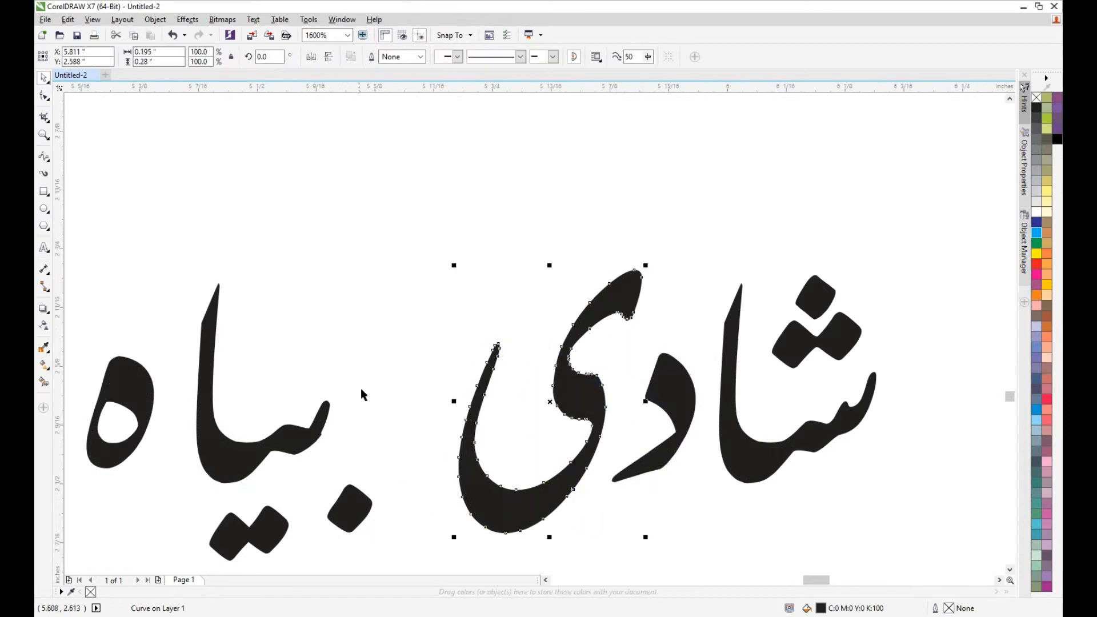
- Reposition the بیا letter group of بیاہ to tighten the spacing within the word
{"action": "scroll", "coordinate": [455, 374], "scroll_direction": "up", "scroll_amount": 2}
{"action": "left_click", "coordinate": [443, 367]}
{"action": "scroll", "coordinate": [510, 381], "scroll_direction": "down", "scroll_amount": 2}
{"action": "left_click", "coordinate": [516, 379]}
{"action": "scroll", "coordinate": [539, 445], "scroll_direction": "down", "scroll_amount": 1}
{"action": "left_click_drag", "start_coordinate": [564, 550], "coordinate": [355, 348]}
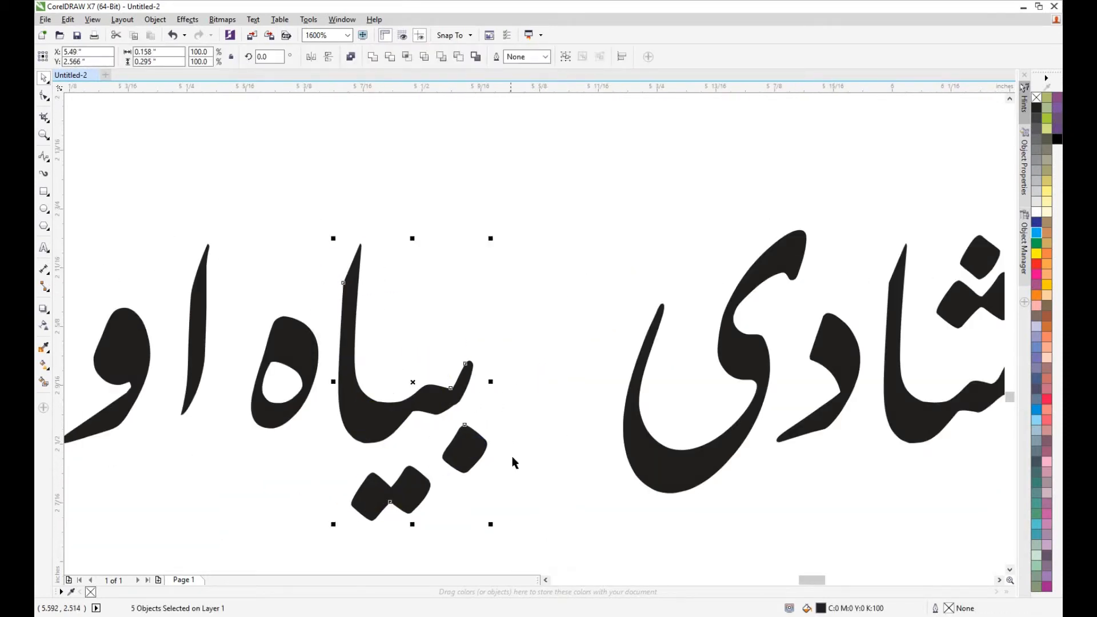
{"action": "scroll", "coordinate": [453, 477], "scroll_direction": "up", "scroll_amount": 1}
{"action": "left_click_drag", "start_coordinate": [411, 389], "coordinate": [392, 389]}
- Move the و and ر of اور right to tighten the spacing within the word
{"action": "scroll", "coordinate": [305, 336], "scroll_direction": "down", "scroll_amount": 1}
{"action": "scroll", "coordinate": [497, 327], "scroll_direction": "up", "scroll_amount": 2}
{"action": "left_click_drag", "start_coordinate": [411, 337], "coordinate": [446, 335]}
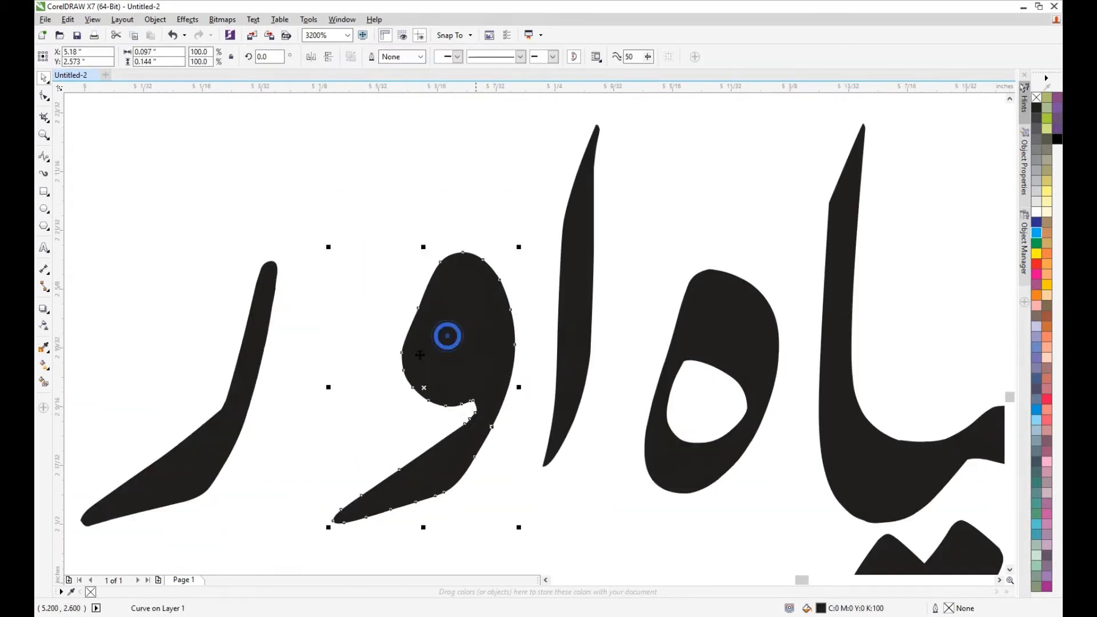
{"action": "left_click_drag", "start_coordinate": [216, 426], "coordinate": [296, 425]}
- Move the letter groups of دیگر right so the word closes up and sits against اور
{"action": "scroll", "coordinate": [400, 286], "scroll_direction": "down", "scroll_amount": 2}
{"action": "scroll", "coordinate": [346, 290], "scroll_direction": "up", "scroll_amount": 1}
{"action": "left_click_drag", "start_coordinate": [446, 345], "coordinate": [558, 292]}
{"action": "left_click_drag", "start_coordinate": [121, 457], "coordinate": [396, 121]}
{"action": "left_click_drag", "start_coordinate": [282, 266], "coordinate": [419, 222]}
{"action": "scroll", "coordinate": [501, 262], "scroll_direction": "up", "scroll_amount": 1}
{"action": "left_click_drag", "start_coordinate": [465, 468], "coordinate": [437, 445]}
{"action": "left_click_drag", "start_coordinate": [474, 290], "coordinate": [481, 284]}
- Shift the words بیاہ اور دیگر together to the right to close the gap after شادی
{"action": "scroll", "coordinate": [523, 229], "scroll_direction": "down", "scroll_amount": 1}
{"action": "scroll", "coordinate": [467, 235], "scroll_direction": "down", "scroll_amount": 1}
{"action": "left_click_drag", "start_coordinate": [766, 413], "coordinate": [359, 157]}
{"action": "left_click_drag", "start_coordinate": [449, 215], "coordinate": [517, 215]}
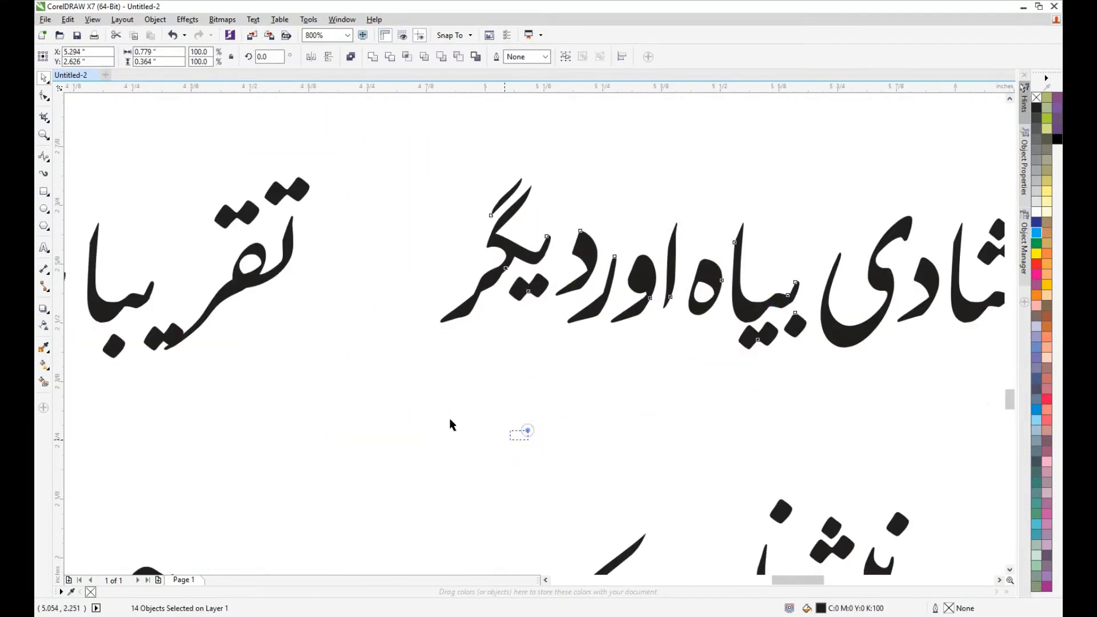
- Reposition the dots of تقر, lowering the pairs above ت and ق closer to their letters
{"action": "scroll", "coordinate": [449, 418], "scroll_direction": "down", "scroll_amount": 1}
{"action": "scroll", "coordinate": [273, 374], "scroll_direction": "up", "scroll_amount": 2}
{"action": "left_click_drag", "start_coordinate": [303, 424], "coordinate": [283, 418]}
{"action": "scroll", "coordinate": [373, 307], "scroll_direction": "up", "scroll_amount": 2}
{"action": "left_click_drag", "start_coordinate": [373, 308], "coordinate": [383, 291]}
{"action": "scroll", "coordinate": [465, 310], "scroll_direction": "down", "scroll_amount": 3}
{"action": "left_click", "coordinate": [603, 387]}
{"action": "scroll", "coordinate": [602, 216], "scroll_direction": "up", "scroll_amount": 2}
{"action": "left_click_drag", "start_coordinate": [601, 190], "coordinate": [603, 209]}
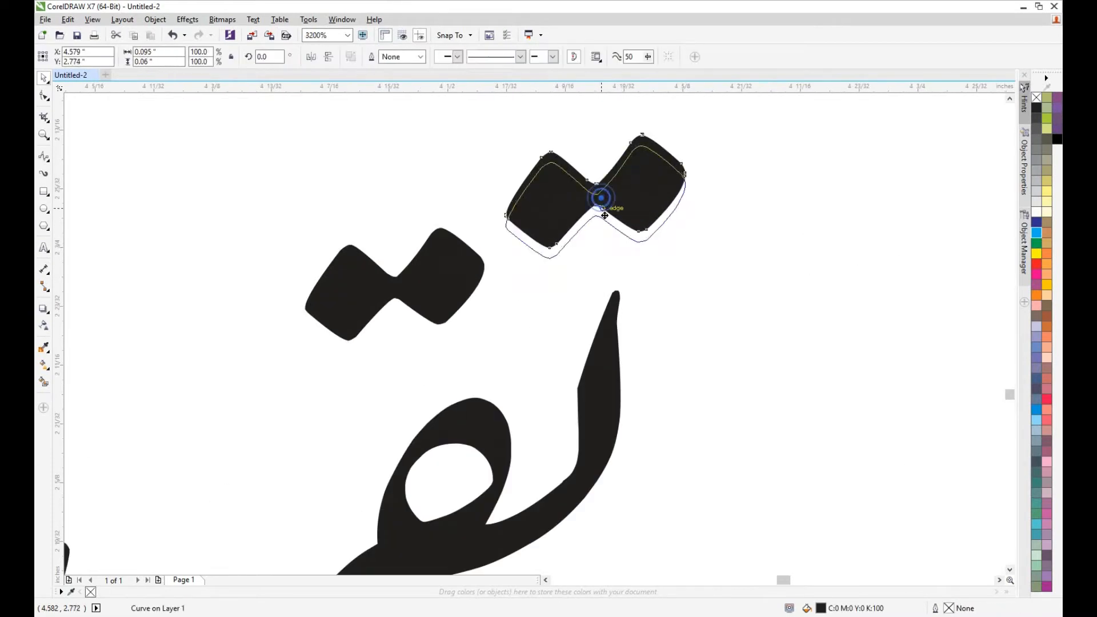
{"action": "left_click_drag", "start_coordinate": [430, 279], "coordinate": [426, 329]}
- Move تقر right against دیگر and bring the rest of تقریبات and کے لئے in behind it
{"action": "scroll", "coordinate": [488, 309], "scroll_direction": "down", "scroll_amount": 1}
{"action": "left_click", "coordinate": [617, 198]}
{"action": "left_click_drag", "start_coordinate": [617, 198], "coordinate": [366, 411]}
{"action": "left_click_drag", "start_coordinate": [387, 341], "coordinate": [551, 342]}
{"action": "left_click_drag", "start_coordinate": [458, 436], "coordinate": [223, 278]}
{"action": "left_click_drag", "start_coordinate": [289, 349], "coordinate": [461, 350]}
{"action": "scroll", "coordinate": [461, 350], "scroll_direction": "down", "scroll_amount": 1}
{"action": "scroll", "coordinate": [195, 328], "scroll_direction": "up", "scroll_amount": 1}
{"action": "scroll", "coordinate": [579, 460], "scroll_direction": "down", "scroll_amount": 1}
{"action": "left_click_drag", "start_coordinate": [579, 460], "coordinate": [346, 321]}
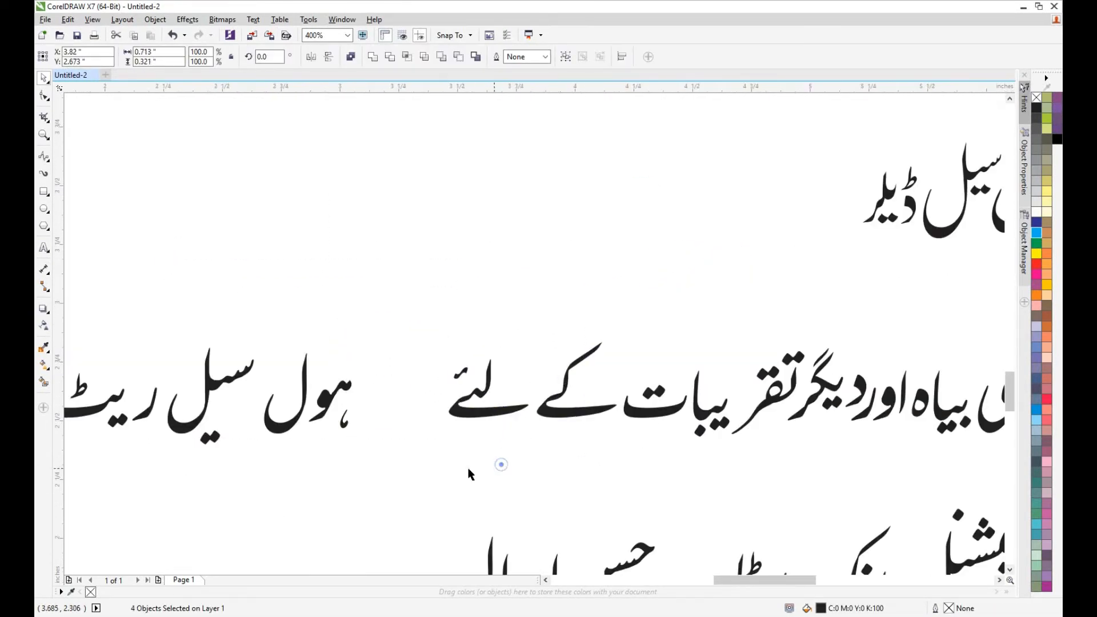
- Adjust the positions of the letter groups in ہول سیل to even out their spacing
{"action": "scroll", "coordinate": [400, 460], "scroll_direction": "up", "scroll_amount": 2}
{"action": "left_click_drag", "start_coordinate": [497, 468], "coordinate": [374, 299]}
{"action": "scroll", "coordinate": [423, 362], "scroll_direction": "up", "scroll_amount": 1}
{"action": "left_click_drag", "start_coordinate": [422, 362], "coordinate": [400, 362]}
{"action": "left_click", "coordinate": [516, 453]}
{"action": "scroll", "coordinate": [496, 434], "scroll_direction": "down", "scroll_amount": 1}
{"action": "left_click_drag", "start_coordinate": [524, 469], "coordinate": [309, 285]}
{"action": "left_click_drag", "start_coordinate": [335, 432], "coordinate": [266, 432]}
{"action": "left_click_drag", "start_coordinate": [220, 469], "coordinate": [231, 441]}
- Move ہول سیل right to sit against لئے and lower the hamza above لئے
{"action": "scroll", "coordinate": [519, 477], "scroll_direction": "down", "scroll_amount": 1}
{"action": "left_click_drag", "start_coordinate": [514, 485], "coordinate": [320, 372]}
{"action": "left_click_drag", "start_coordinate": [400, 421], "coordinate": [539, 422]}
{"action": "left_click", "coordinate": [457, 355]}
{"action": "scroll", "coordinate": [654, 411], "scroll_direction": "up", "scroll_amount": 2}
{"action": "left_click_drag", "start_coordinate": [535, 385], "coordinate": [569, 406]}
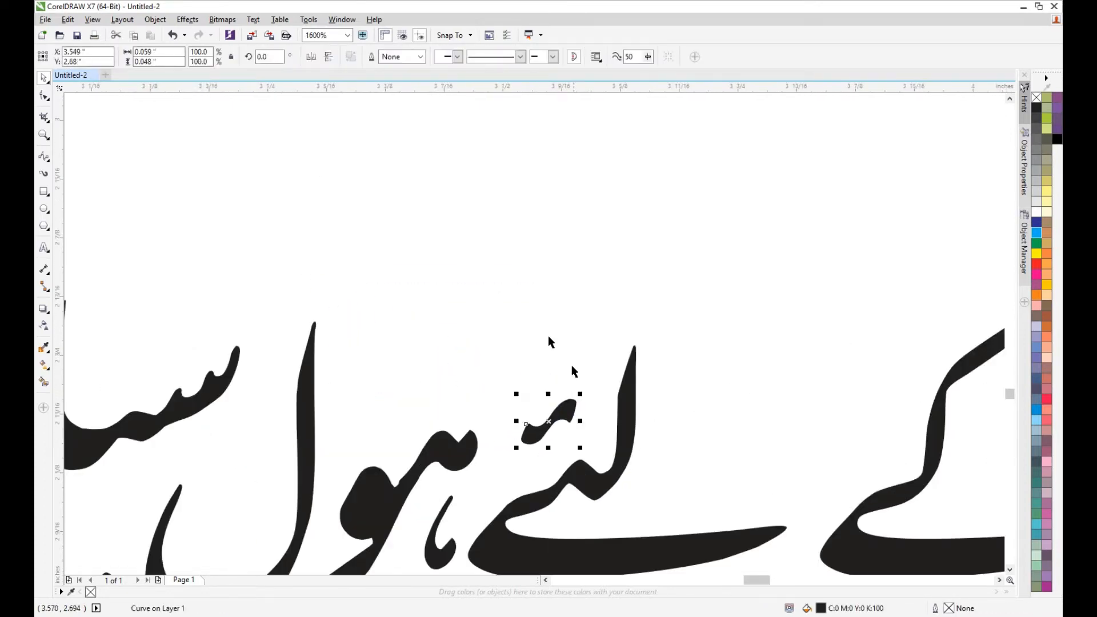
- Move the letters of ریٹ right to close the gap after سیل
{"action": "scroll", "coordinate": [560, 354], "scroll_direction": "down", "scroll_amount": 2}
{"action": "scroll", "coordinate": [171, 402], "scroll_direction": "up", "scroll_amount": 2}
{"action": "left_click_drag", "start_coordinate": [400, 406], "coordinate": [380, 406]}
{"action": "scroll", "coordinate": [450, 490], "scroll_direction": "down", "scroll_amount": 2}
{"action": "left_click_drag", "start_coordinate": [479, 517], "coordinate": [359, 397]}
{"action": "left_click_drag", "start_coordinate": [427, 475], "coordinate": [574, 474]}
- Move the dots of پر up and right, and shift the د of دستیاب right against پر
{"action": "scroll", "coordinate": [349, 497], "scroll_direction": "up", "scroll_amount": 1}
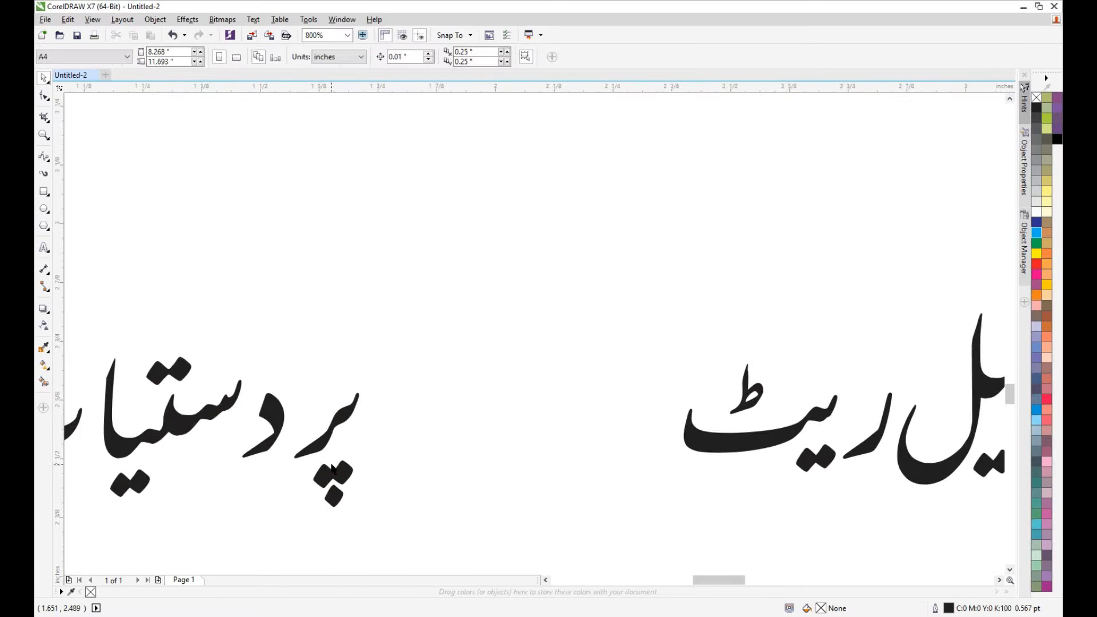
{"action": "scroll", "coordinate": [331, 468], "scroll_direction": "up", "scroll_amount": 1}
{"action": "left_click_drag", "start_coordinate": [331, 468], "coordinate": [361, 446]}
{"action": "scroll", "coordinate": [395, 414], "scroll_direction": "down", "scroll_amount": 1}
{"action": "scroll", "coordinate": [309, 383], "scroll_direction": "up", "scroll_amount": 1}
{"action": "left_click_drag", "start_coordinate": [308, 383], "coordinate": [357, 374]}
- Move the remaining letters and lower dots of دستیاب and the word ہے right to tighten the spacing
{"action": "scroll", "coordinate": [250, 374], "scroll_direction": "down", "scroll_amount": 3}
{"action": "left_click_drag", "start_coordinate": [262, 485], "coordinate": [114, 380]}
{"action": "scroll", "coordinate": [246, 430], "scroll_direction": "up", "scroll_amount": 1}
{"action": "scroll", "coordinate": [253, 431], "scroll_direction": "up", "scroll_amount": 2}
{"action": "left_click_drag", "start_coordinate": [386, 404], "coordinate": [469, 360]}
{"action": "scroll", "coordinate": [408, 386], "scroll_direction": "down", "scroll_amount": 1}
{"action": "scroll", "coordinate": [448, 368], "scroll_direction": "up", "scroll_amount": 1}
{"action": "left_click_drag", "start_coordinate": [370, 427], "coordinate": [401, 427]}
{"action": "scroll", "coordinate": [458, 434], "scroll_direction": "down", "scroll_amount": 1}
{"action": "left_click_drag", "start_coordinate": [225, 389], "coordinate": [253, 389]}
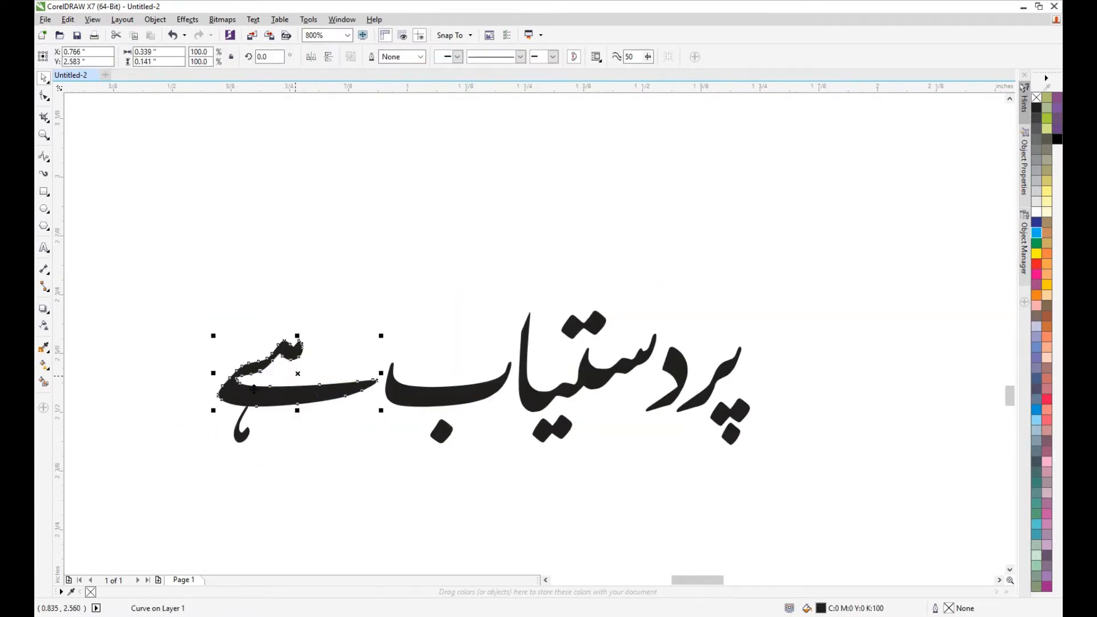
- Shift the hook under ہے right and move پر دستیاب ہے together to close the gap after ریٹ
{"action": "left_click_drag", "start_coordinate": [282, 470], "coordinate": [224, 405]}
{"action": "left_click_drag", "start_coordinate": [242, 433], "coordinate": [270, 434]}
{"action": "scroll", "coordinate": [207, 319], "scroll_direction": "down", "scroll_amount": 1}
{"action": "left_click_drag", "start_coordinate": [190, 277], "coordinate": [519, 423]}
{"action": "left_click_drag", "start_coordinate": [465, 341], "coordinate": [626, 341]}
{"action": "left_click", "coordinate": [325, 303]}
- Combine all letters of the شادی بیاہ line into a single curve
{"action": "scroll", "coordinate": [318, 298], "scroll_direction": "down", "scroll_amount": 1}
{"action": "left_click_drag", "start_coordinate": [308, 279], "coordinate": [946, 363]}
{"action": "key", "text": "ctrl+l"}
{"action": "left_click", "coordinate": [451, 419]}
- Move the dots of نیشنل closer to their letters, lowering the dot of the second ن
{"action": "scroll", "coordinate": [994, 409], "scroll_direction": "up", "scroll_amount": 2}
{"action": "scroll", "coordinate": [465, 315], "scroll_direction": "up", "scroll_amount": 1}
{"action": "left_click_drag", "start_coordinate": [432, 283], "coordinate": [438, 396]}
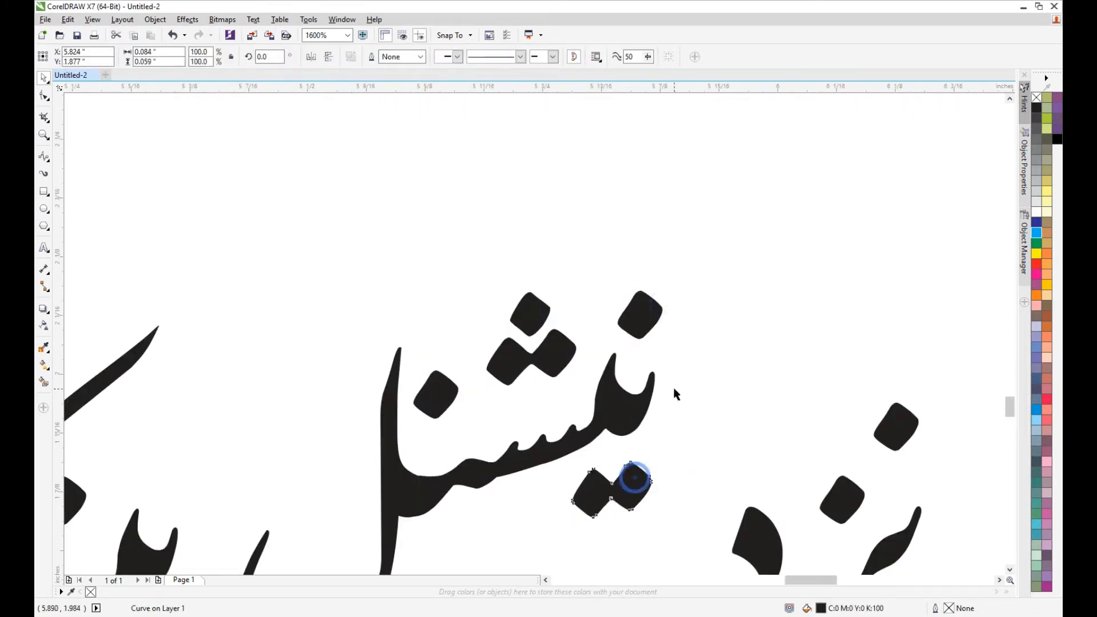
{"action": "scroll", "coordinate": [675, 395], "scroll_direction": "down", "scroll_amount": 2}
{"action": "scroll", "coordinate": [554, 380], "scroll_direction": "up", "scroll_amount": 1}
- Nudge the letter groups of نزد نیشنل right to tighten the spacing at the start of the line
{"action": "left_click_drag", "start_coordinate": [417, 135], "coordinate": [671, 519]}
{"action": "left_click_drag", "start_coordinate": [424, 510], "coordinate": [153, 317]}
{"action": "key", "text": "Right"}
{"action": "key", "text": "Right"}
{"action": "key", "text": "Right"}
{"action": "key", "text": "Right"}
{"action": "key", "text": "Right"}
{"action": "key", "text": "Right"}
{"action": "left_click_drag", "start_coordinate": [466, 481], "coordinate": [311, 317]}
{"action": "key", "text": "Right"}
{"action": "key", "text": "Right"}
- Move بینک and the words after it right to close the gap after نیشنل
{"action": "scroll", "coordinate": [380, 382], "scroll_direction": "up", "scroll_amount": 1}
{"action": "scroll", "coordinate": [379, 382], "scroll_direction": "down", "scroll_amount": 2}
{"action": "scroll", "coordinate": [197, 373], "scroll_direction": "up", "scroll_amount": 1}
{"action": "left_click_drag", "start_coordinate": [491, 240], "coordinate": [40, 479]}
{"action": "left_click_drag", "start_coordinate": [372, 417], "coordinate": [511, 417]}
{"action": "left_click", "coordinate": [513, 506]}
- Select and reposition the letter groups of سٹاپ to tighten them against بینک
{"action": "left_click_drag", "start_coordinate": [513, 508], "coordinate": [235, 266]}
{"action": "scroll", "coordinate": [472, 357], "scroll_direction": "up", "scroll_amount": 1}
{"action": "left_click_drag", "start_coordinate": [452, 353], "coordinate": [368, 451]}
{"action": "scroll", "coordinate": [429, 353], "scroll_direction": "down", "scroll_amount": 1}
{"action": "left_click", "coordinate": [442, 333]}
{"action": "scroll", "coordinate": [419, 405], "scroll_direction": "up", "scroll_amount": 1}
- Move the letter groups of حسن ابدال right and combine the whole نزد نیشنل بینک line into one curve
{"action": "left_click_drag", "start_coordinate": [417, 379], "coordinate": [444, 377]}
{"action": "left_click_drag", "start_coordinate": [302, 322], "coordinate": [378, 311]}
{"action": "left_click_drag", "start_coordinate": [244, 355], "coordinate": [320, 353]}
{"action": "scroll", "coordinate": [239, 331], "scroll_direction": "down", "scroll_amount": 2}
{"action": "left_click_drag", "start_coordinate": [868, 459], "coordinate": [209, 261]}
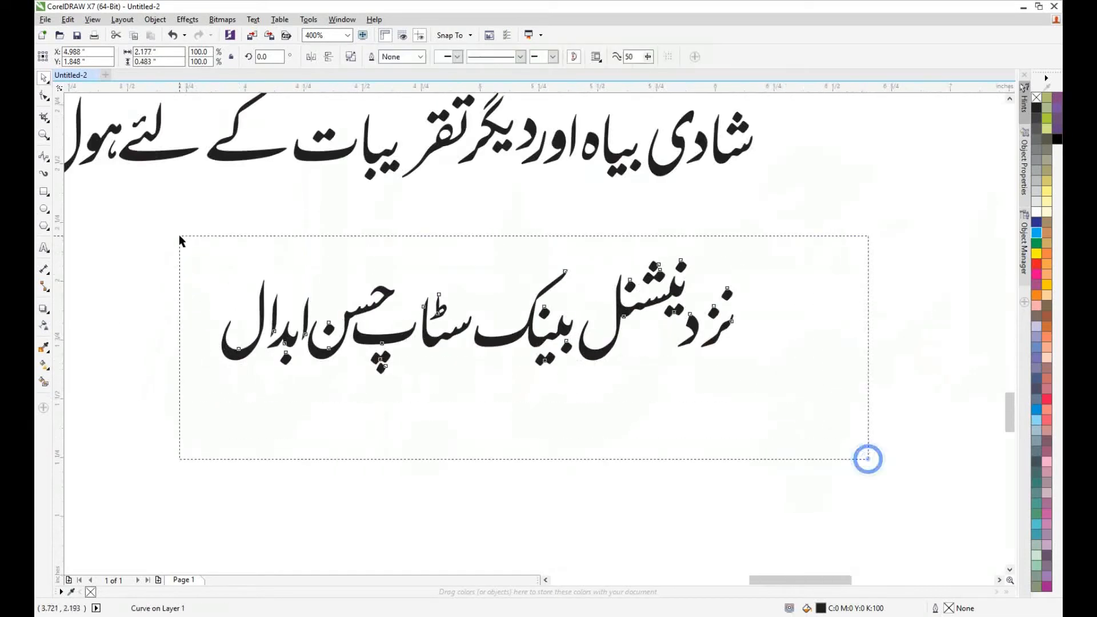
- Give the grouped shop name قاضی فش شاپ a blue fill and outline of C:100 M:53 Y:0 K:0
{"action": "scroll", "coordinate": [582, 534], "scroll_direction": "down", "scroll_amount": 2}
{"action": "scroll", "coordinate": [589, 353], "scroll_direction": "up", "scroll_amount": 2}
{"action": "left_click", "coordinate": [720, 407]}
{"action": "left_click", "coordinate": [668, 353]}
{"action": "left_click_drag", "start_coordinate": [644, 343], "coordinate": [636, 382]}
{"action": "key", "text": "ctrl+z"}
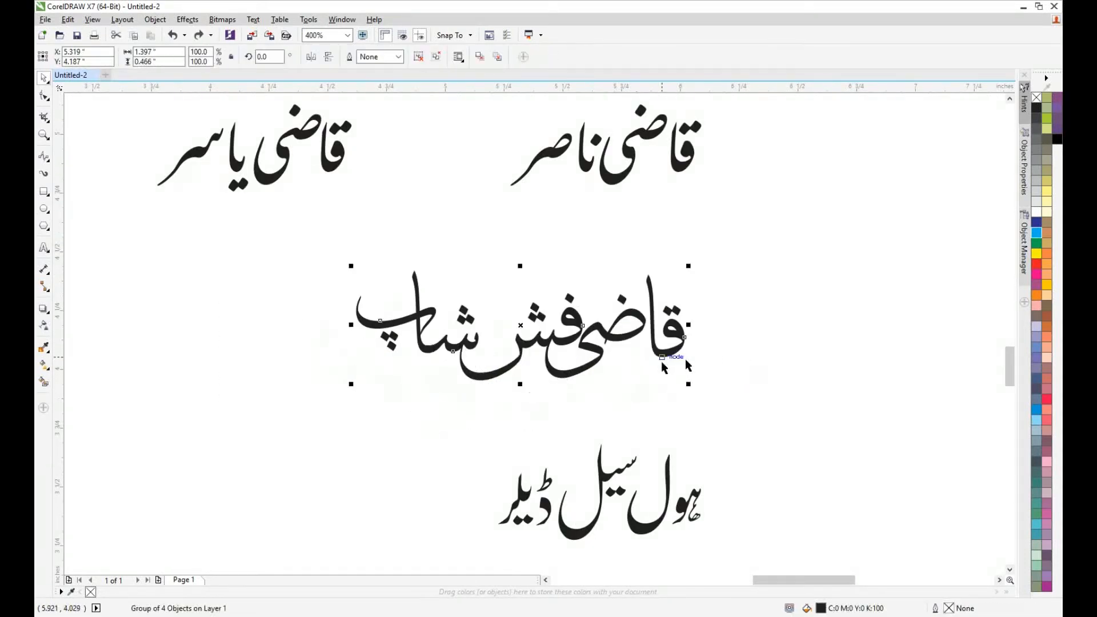
{"action": "left_click", "coordinate": [1037, 224]}
{"action": "right_click", "coordinate": [1037, 224]}
{"action": "left_click", "coordinate": [1036, 233], "text": "ctrl"}
{"action": "right_click", "coordinate": [1037, 233], "text": "ctrl"}
- Set the shop name's outline to 3 pt with rounded corners and caps, behind the fill and scaling with the object
{"action": "key", "text": "F12"}
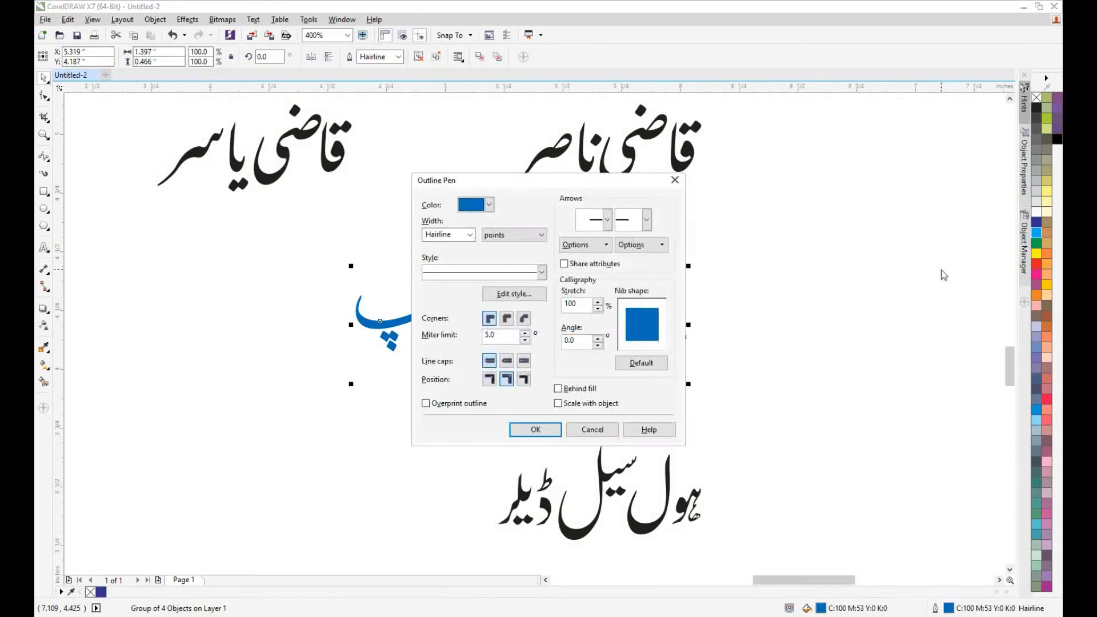
{"action": "key", "text": "Tab"}
{"action": "type", "text": "3"}
{"action": "key", "text": "Return"}
{"action": "key", "text": "F12"}
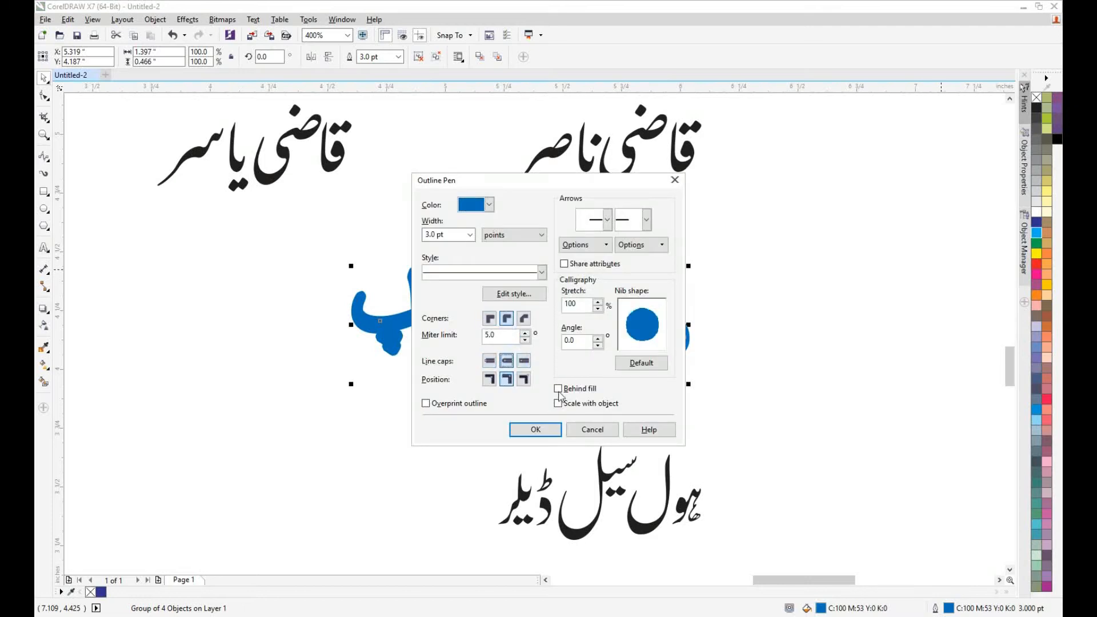
{"action": "left_click", "coordinate": [558, 388]}
{"action": "left_click", "coordinate": [558, 403]}
{"action": "left_click", "coordinate": [535, 429]}
- Place a copy of the shop name just below it with a white fill and a 1 pt dark blue outline
{"action": "key", "text": "F12"}
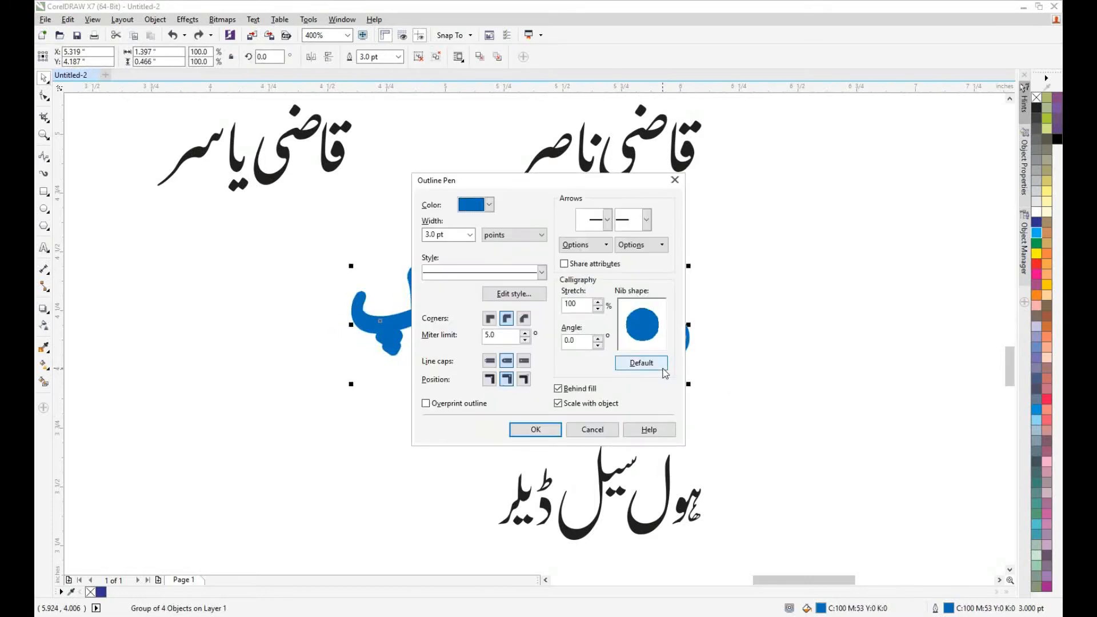
{"action": "key", "text": "Return"}
{"action": "right_click", "coordinate": [1036, 223]}
{"action": "left_click", "coordinate": [1037, 212]}
{"action": "key", "text": "F12"}
{"action": "key", "text": "Tab"}
{"action": "type", "text": "1"}
{"action": "key", "text": "Return"}
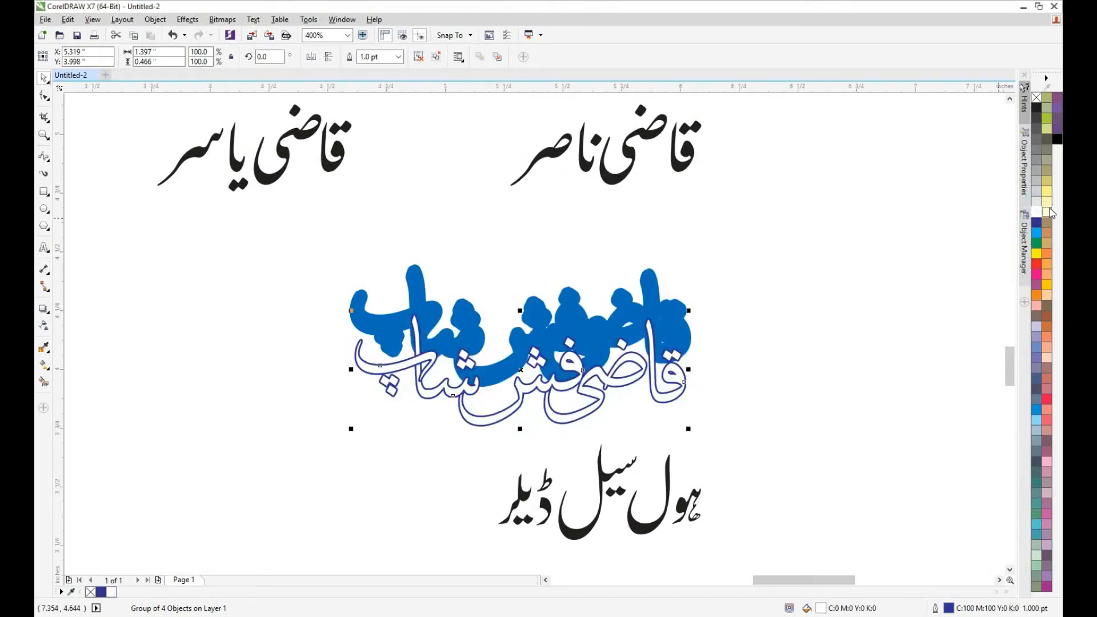
- Align the white copy exactly over the blue shop name and group the two layers
{"action": "left_click", "coordinate": [678, 338], "text": "shift"}
{"action": "key", "text": "e"}
{"action": "left_click", "coordinate": [736, 406]}
{"action": "left_click", "coordinate": [588, 364]}
{"action": "left_click_drag", "start_coordinate": [754, 426], "coordinate": [232, 253]}
{"action": "key", "text": "ctrl+g"}
- Scale ہول سیل ڈیلر to 47.6% and place it directly beneath شاپ
{"action": "left_click_drag", "start_coordinate": [667, 510], "coordinate": [408, 401]}
{"action": "left_click_drag", "start_coordinate": [448, 331], "coordinate": [413, 348]}
{"action": "left_click_drag", "start_coordinate": [385, 394], "coordinate": [429, 395]}
{"action": "left_click_drag", "start_coordinate": [456, 349], "coordinate": [437, 359]}
{"action": "left_click_drag", "start_coordinate": [430, 384], "coordinate": [443, 383]}
- Copy the shop name's styling onto ہول سیل ڈیلر and a duplicate, giving white lettering with a blue border
{"action": "key", "text": "ctrl+shift+a"}
{"action": "left_click", "coordinate": [562, 339]}
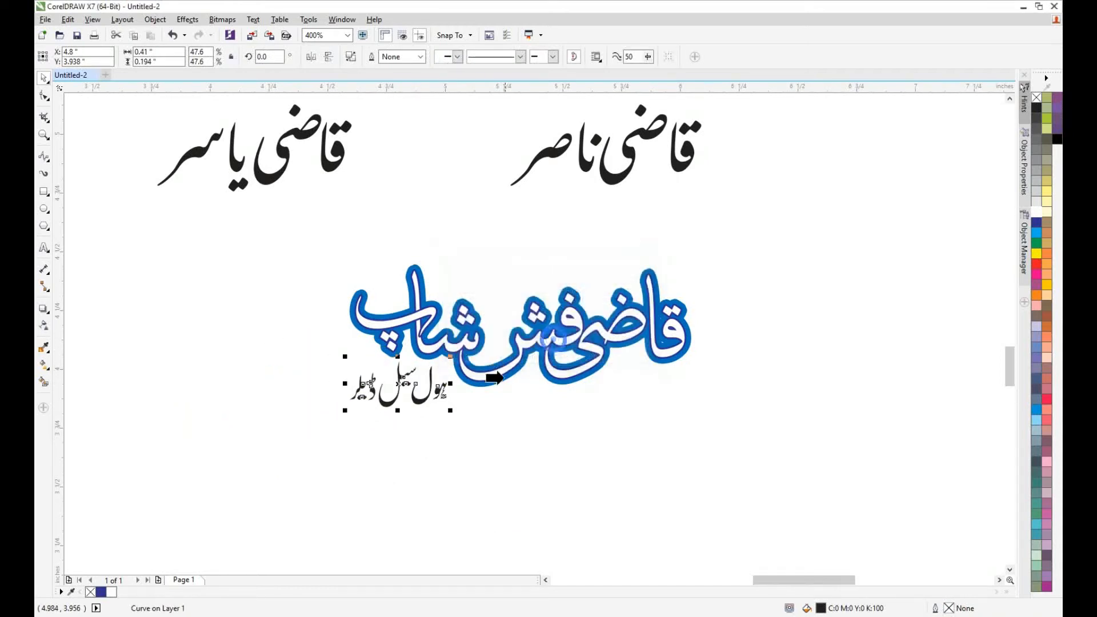
{"action": "left_click", "coordinate": [497, 369]}
{"action": "key", "text": "ctrl+d"}
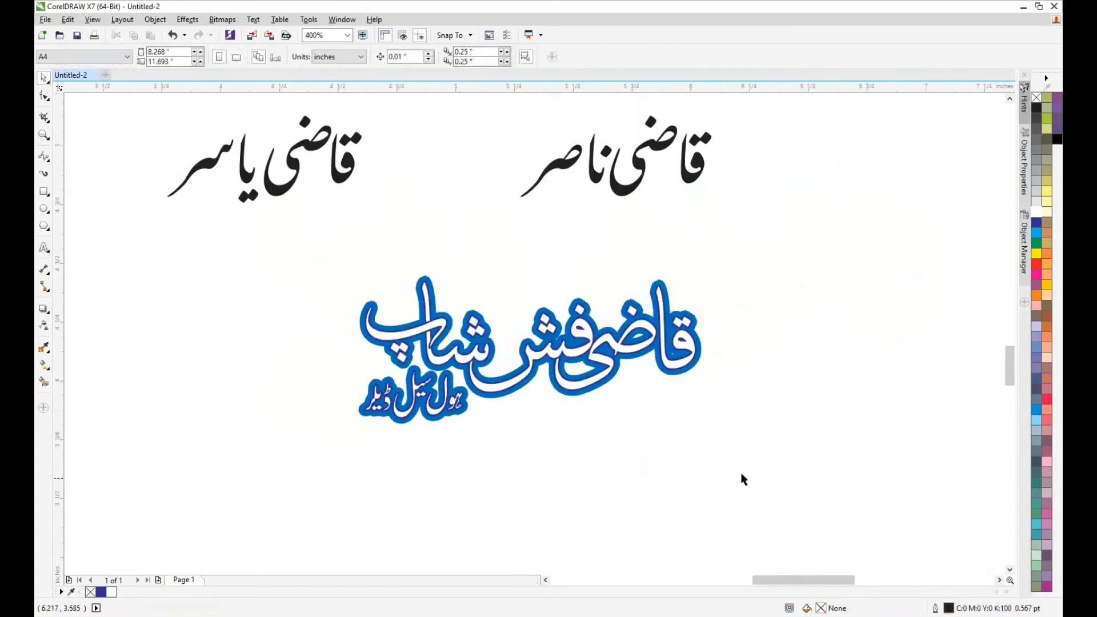
- Try to group the shop name with the styled ہول سیل ڈیلر lettering
{"action": "left_click_drag", "start_coordinate": [741, 475], "coordinate": [371, 263]}
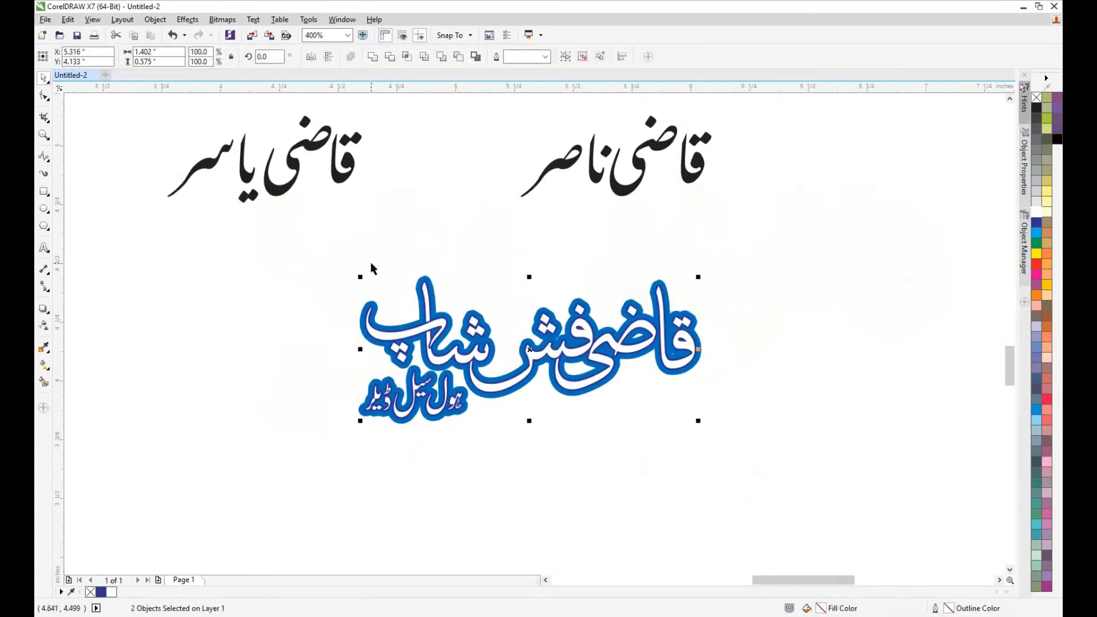
{"action": "key", "text": "ctrl+g"}
{"action": "scroll", "coordinate": [547, 334], "scroll_direction": "down", "scroll_amount": 2}
{"action": "key", "text": "ctrl+z"}
- Draw a rectangle above the text lines and size it to about 3.5 by 2 inches
{"action": "key", "text": "F6"}
{"action": "left_click_drag", "start_coordinate": [376, 192], "coordinate": [516, 257]}
{"action": "left_click", "coordinate": [169, 50]}
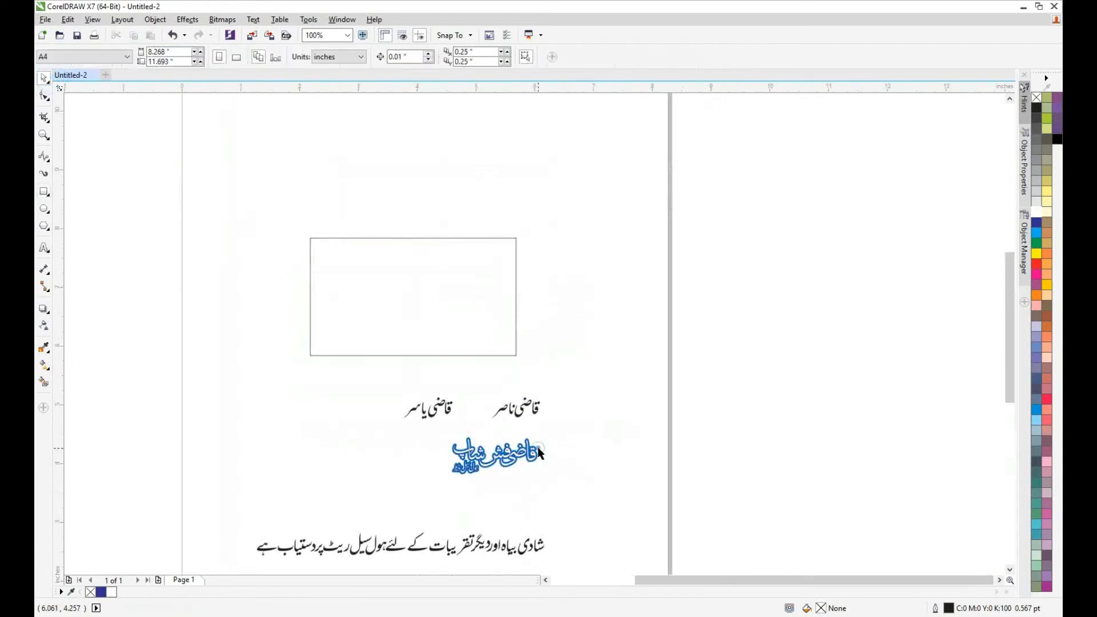
- Import PNGPIX-COM-Fried-Fish-PNG-Transparent-Image-1, fish_PNG10536, 10-fish-png-image, Fish-10 and Fish-4 from the PNG folder after searching it for "fish"
{"action": "key", "text": "ctrl+i"}
{"action": "left_click", "coordinate": [79, 120]}
{"action": "left_click", "coordinate": [954, 28]}
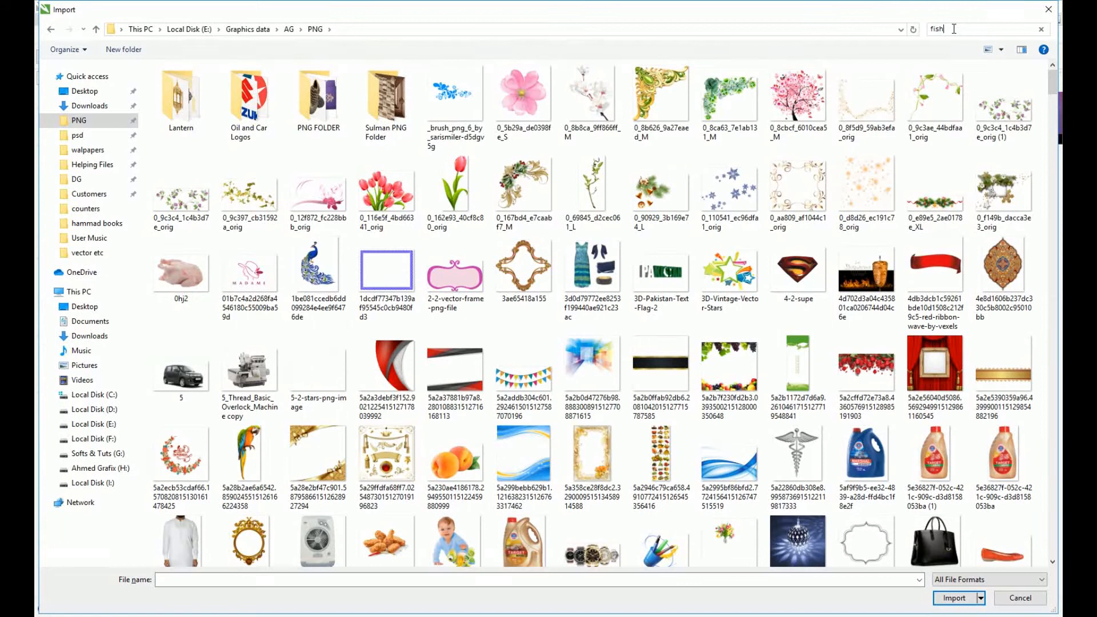
{"action": "left_click", "coordinate": [309, 97]}
{"action": "left_click", "coordinate": [440, 106], "text": "ctrl"}
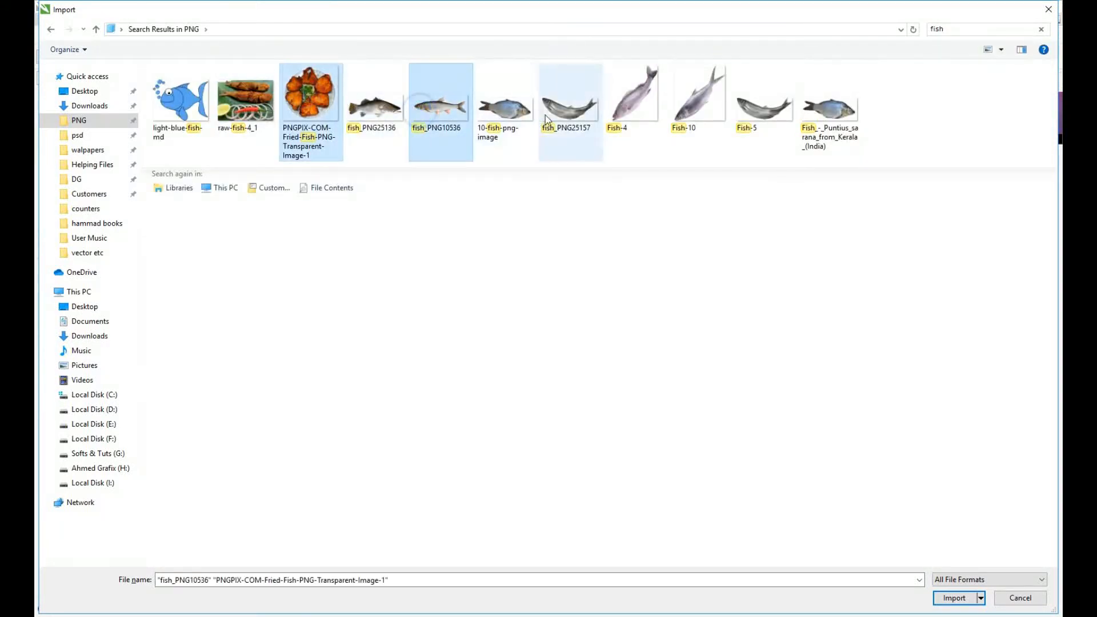
{"action": "left_click", "coordinate": [503, 107], "text": "ctrl"}
{"action": "left_click", "coordinate": [699, 105], "text": "ctrl"}
{"action": "left_click", "coordinate": [640, 111], "text": "ctrl"}
{"action": "key", "text": "Return"}
- Place the imported fish images at small size beside the layout rectangle
{"action": "left_click_drag", "start_coordinate": [528, 255], "coordinate": [594, 318]}
{"action": "left_click_drag", "start_coordinate": [539, 324], "coordinate": [600, 375]}
{"action": "left_click_drag", "start_coordinate": [609, 292], "coordinate": [672, 338]}
{"action": "left_click_drag", "start_coordinate": [639, 254], "coordinate": [718, 312]}
{"action": "left_click", "coordinate": [696, 344]}
- Move the fried fish platter onto the rectangle's lower-right corner and adjust its size there
{"action": "scroll", "coordinate": [664, 291], "scroll_direction": "up", "scroll_amount": 1}
{"action": "scroll", "coordinate": [514, 268], "scroll_direction": "left", "scroll_amount": 3}
{"action": "left_click_drag", "start_coordinate": [614, 290], "coordinate": [494, 394]}
{"action": "left_click", "coordinate": [494, 395]}
{"action": "left_click", "coordinate": [502, 369]}
{"action": "left_click_drag", "start_coordinate": [556, 319], "coordinate": [566, 309]}
{"action": "left_click", "coordinate": [605, 279]}
- Import water-1330252_1920.jpg from the walpapers folder by searching for "water" and PowerClip it into the layout rectangle
{"action": "key", "text": "ctrl+i"}
{"action": "left_click", "coordinate": [88, 152]}
{"action": "left_click", "coordinate": [942, 30]}
{"action": "type", "text": "water"}
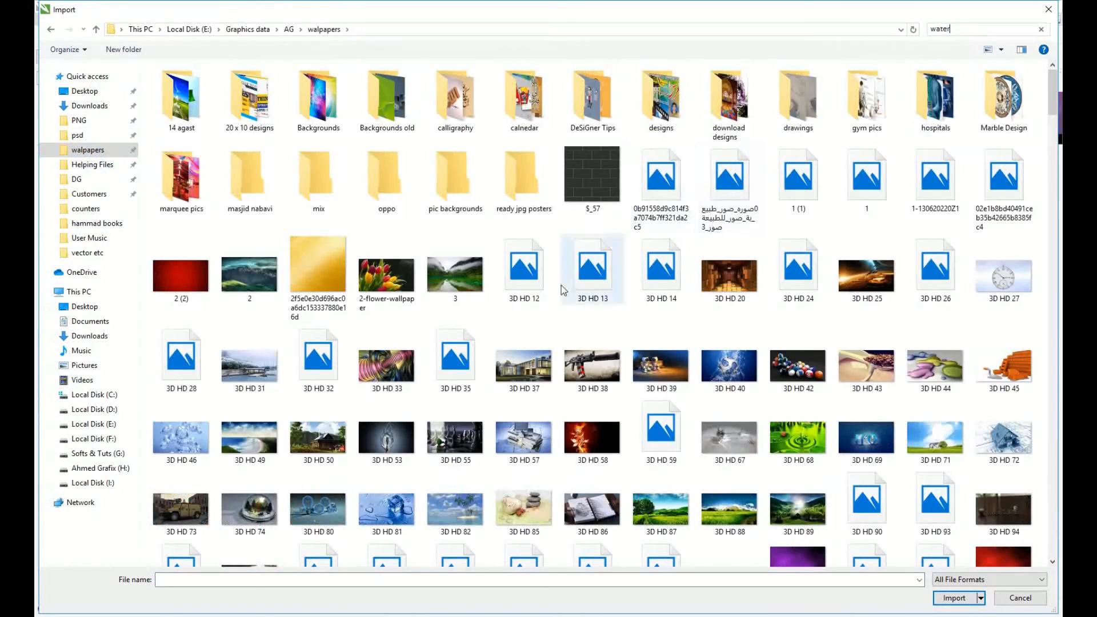
{"action": "left_click", "coordinate": [436, 105]}
{"action": "key", "text": "Return"}
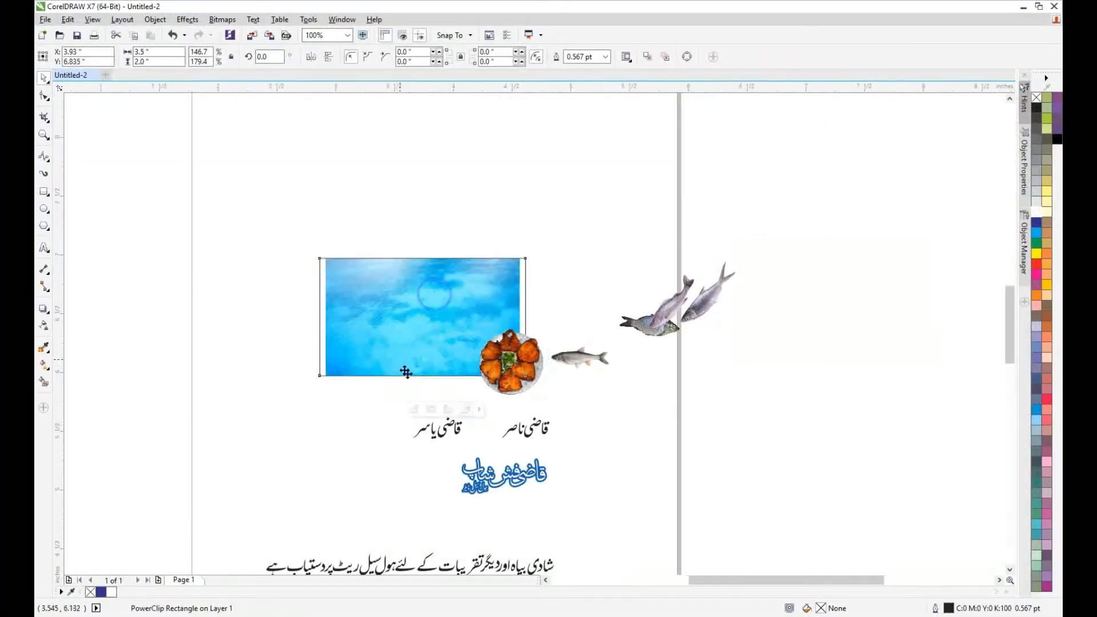
- Edit the PowerClip contents and give the water image an elliptical fountain transparency that extends past the image's edge
{"action": "scroll", "coordinate": [412, 377], "scroll_direction": "up", "scroll_amount": 1}
{"action": "left_click", "coordinate": [510, 243]}
{"action": "left_click", "coordinate": [511, 242], "text": "ctrl"}
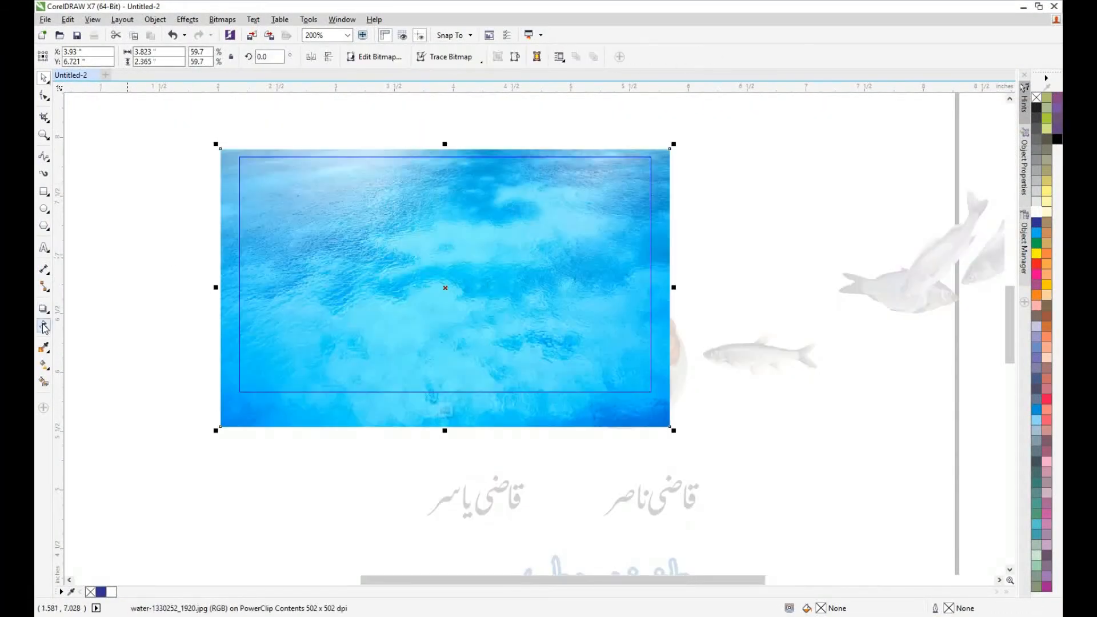
{"action": "left_click", "coordinate": [43, 325]}
{"action": "left_click", "coordinate": [78, 56]}
{"action": "left_click", "coordinate": [273, 57]}
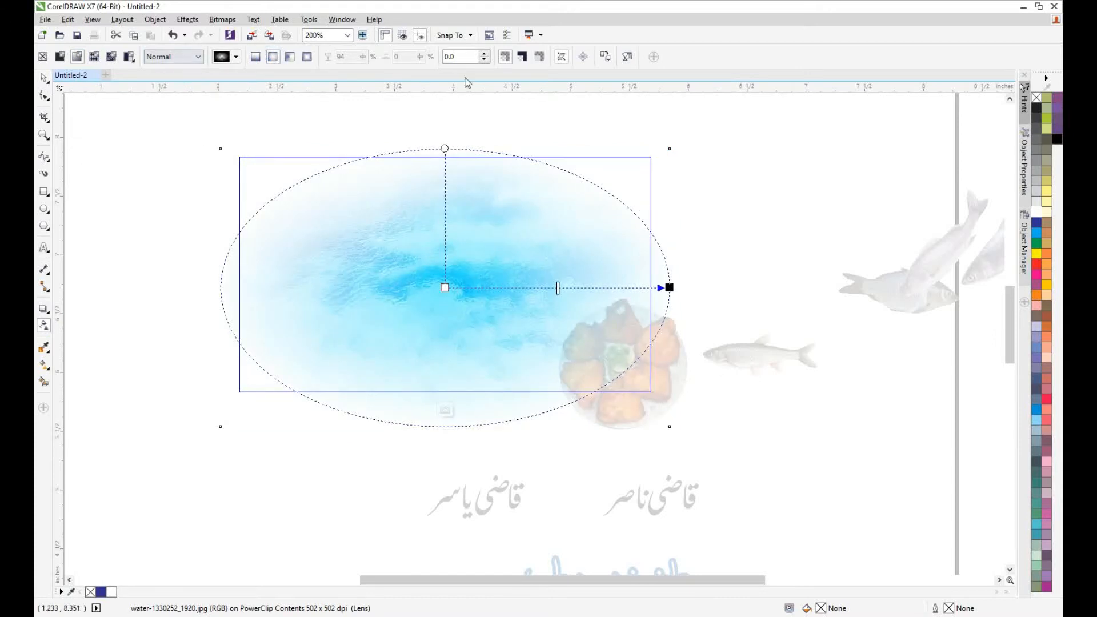
{"action": "left_click_drag", "start_coordinate": [670, 286], "coordinate": [748, 286]}
- Set the merge mode of the water image's transparency to Multiply
{"action": "left_click", "coordinate": [43, 77]}
{"action": "left_click", "coordinate": [43, 326]}
{"action": "left_click", "coordinate": [173, 56]}
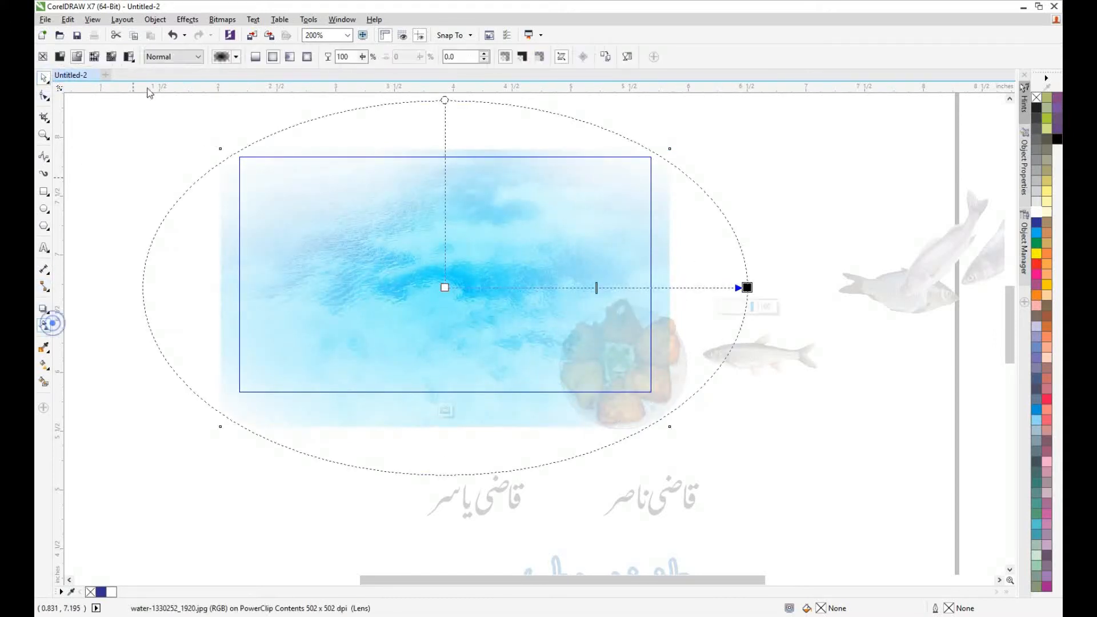
{"action": "left_click", "coordinate": [168, 119]}
- Finish editing the PowerClip, fill the rectangle with light blue C27 M0 Y0 K0 and remove its outline
{"action": "left_click", "coordinate": [43, 77]}
{"action": "left_click", "coordinate": [109, 176], "text": "ctrl"}
{"action": "left_click", "coordinate": [1036, 233]}
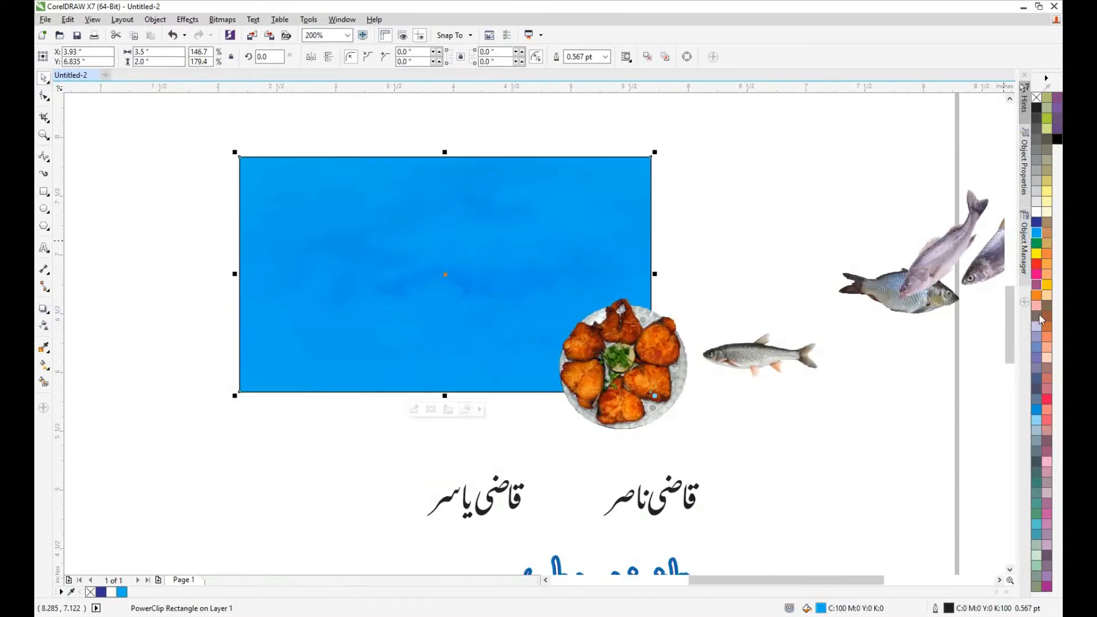
{"action": "left_click", "coordinate": [1036, 421]}
{"action": "left_click", "coordinate": [1037, 209], "text": "ctrl"}
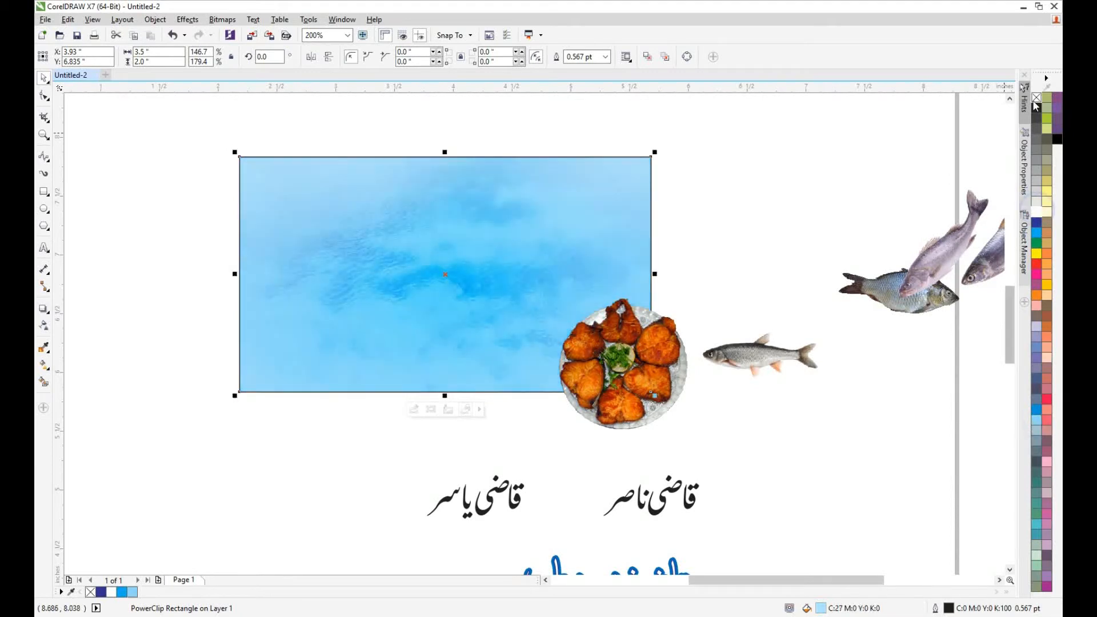
{"action": "right_click", "coordinate": [1037, 98]}
- Copy the styled shop name to the empty area beside the background and ungroup the copy
{"action": "left_click", "coordinate": [818, 186]}
{"action": "scroll", "coordinate": [655, 199], "scroll_direction": "down", "scroll_amount": 1}
{"action": "left_click_drag", "start_coordinate": [654, 394], "coordinate": [352, 353]}
{"action": "right_click", "coordinate": [352, 354]}
{"action": "key", "text": "F2"}
{"action": "left_click_drag", "start_coordinate": [273, 376], "coordinate": [407, 307]}
{"action": "left_click", "coordinate": [418, 58]}
{"action": "left_click", "coordinate": [514, 183]}
- Separate the thin lettering from the shop name copy and delete its blue border and the ہول سیل ڈیلر part
{"action": "scroll", "coordinate": [533, 388], "scroll_direction": "down", "scroll_amount": 1}
{"action": "left_click_drag", "start_coordinate": [510, 419], "coordinate": [647, 361]}
{"action": "left_click_drag", "start_coordinate": [709, 304], "coordinate": [348, 196]}
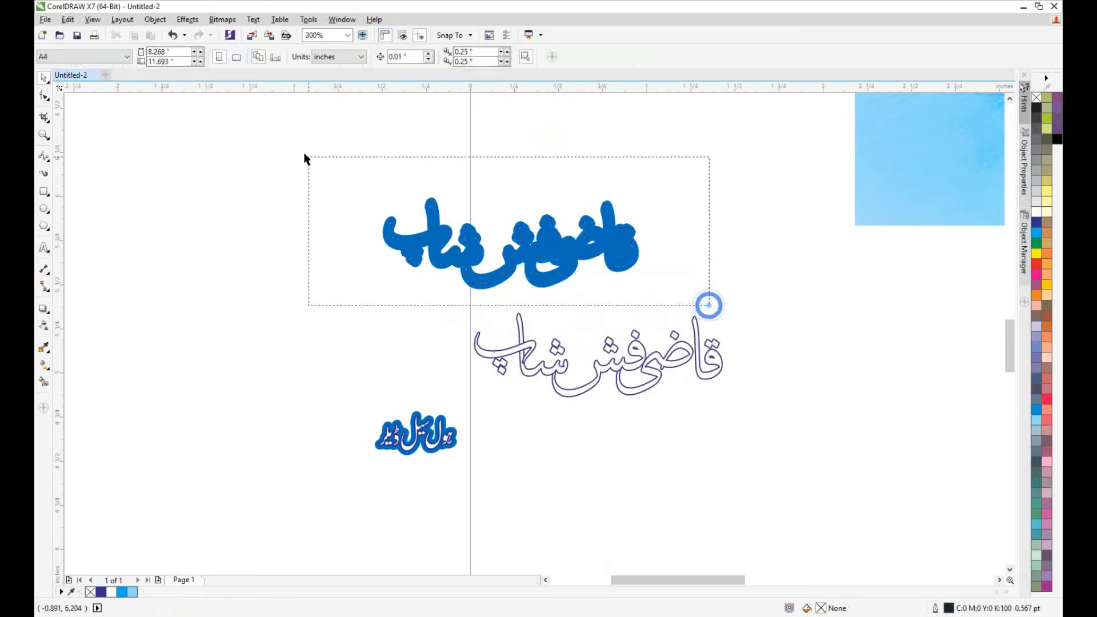
{"action": "key", "text": "Delete"}
{"action": "left_click_drag", "start_coordinate": [491, 401], "coordinate": [336, 480]}
{"action": "key", "text": "Delete"}
- Remove the copied shop name lettering's outline and fill it with blue C100 M20 Y0 K0
{"action": "left_click", "coordinate": [698, 353]}
{"action": "left_click", "coordinate": [1037, 192]}
{"action": "right_click", "coordinate": [1037, 98]}
{"action": "left_click_drag", "start_coordinate": [686, 324], "coordinate": [583, 441]}
{"action": "left_click", "coordinate": [1039, 410]}
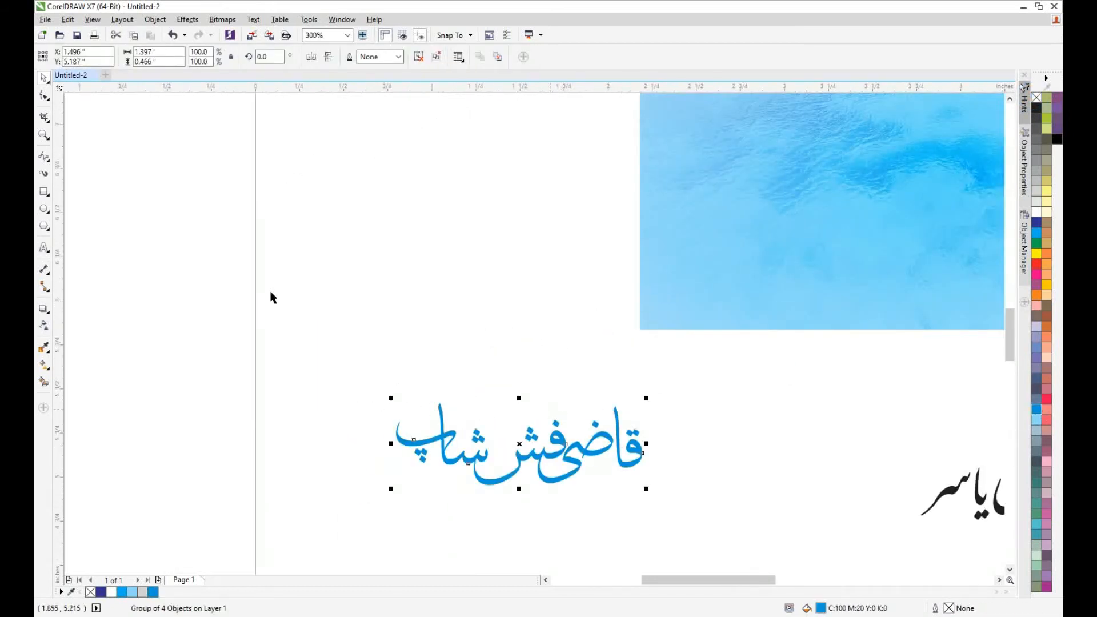
- Apply a uniform 50% transparency with the Multiply merge mode to the blue lettering
{"action": "left_click", "coordinate": [42, 326]}
{"action": "left_click", "coordinate": [61, 57]}
{"action": "left_click", "coordinate": [201, 57]}
{"action": "left_click", "coordinate": [189, 117]}
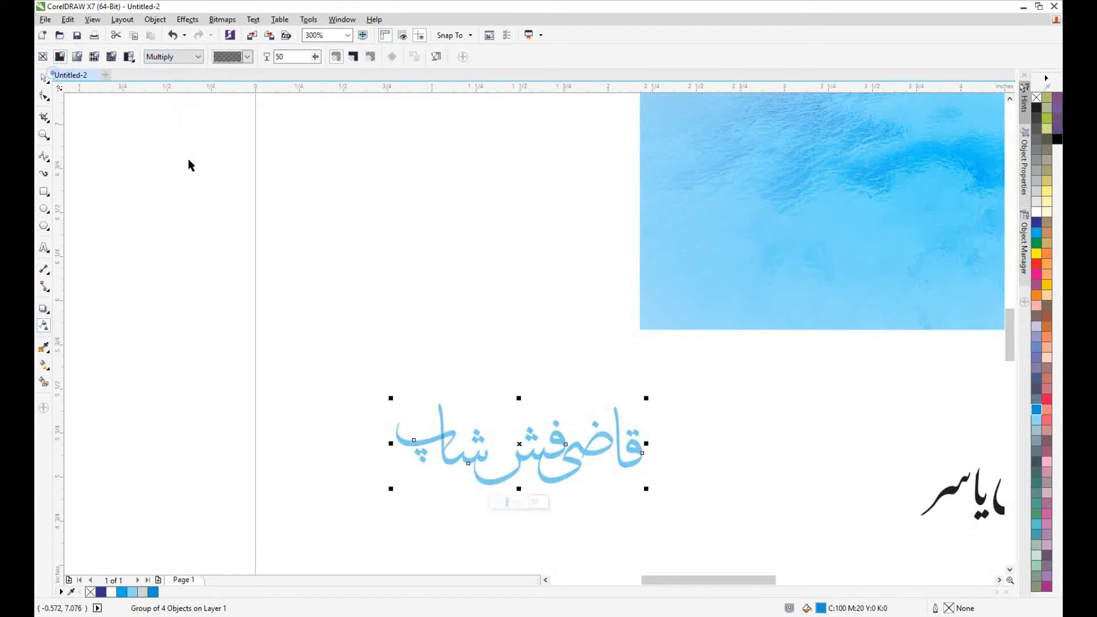
{"action": "left_click", "coordinate": [44, 78]}
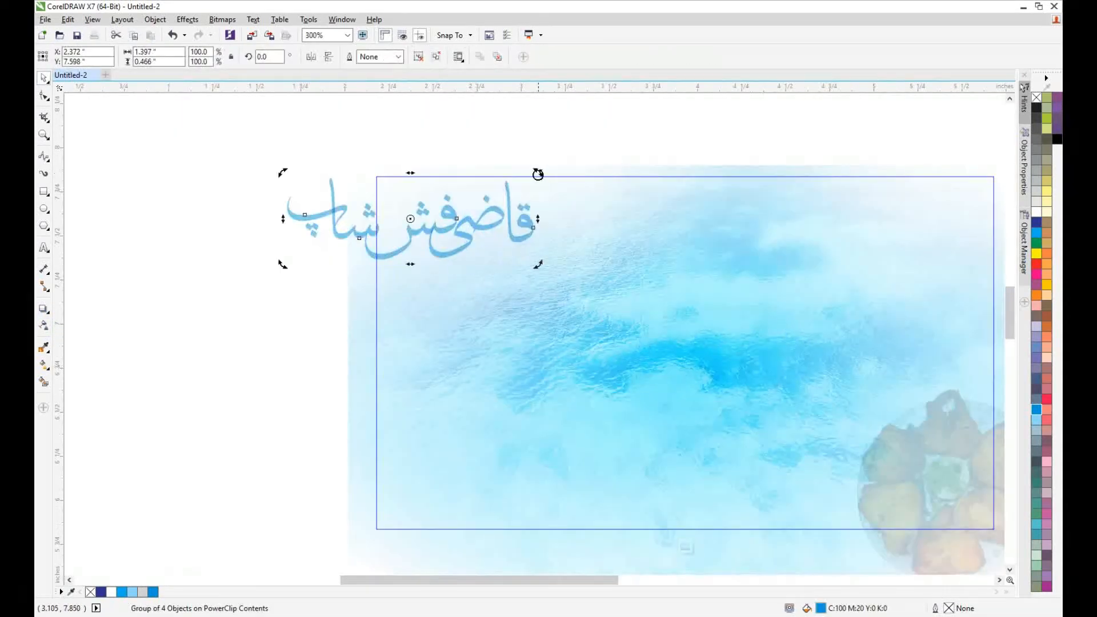
- Arrange eight tilted copies of the lettering down the background's left edge inside the PowerClip and make them fainter
{"action": "left_click_drag", "start_coordinate": [536, 171], "coordinate": [468, 171]}
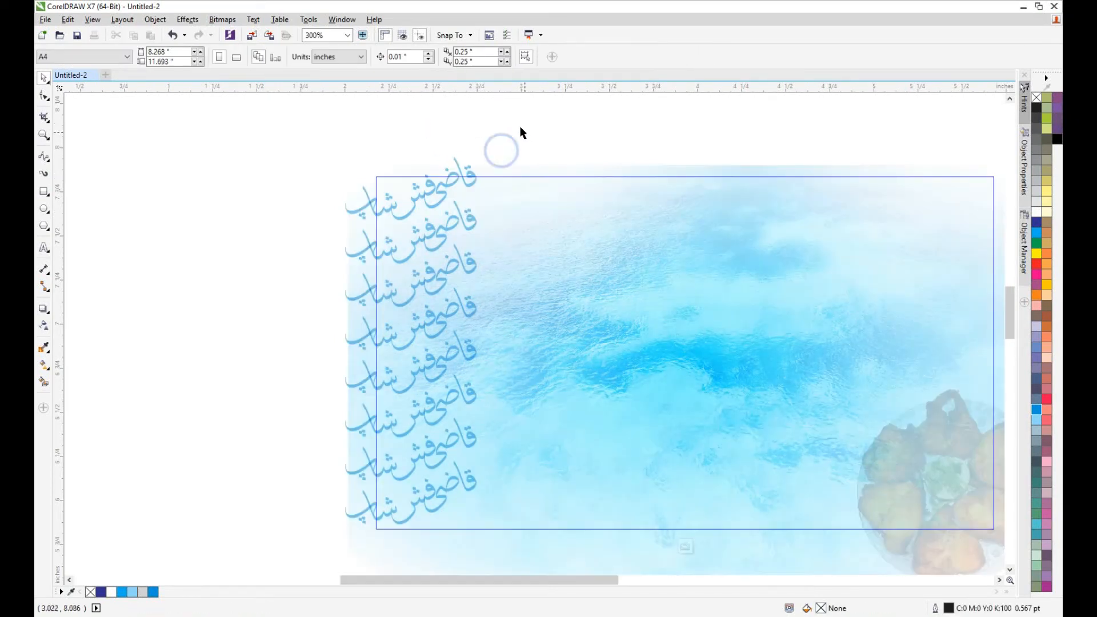
{"action": "left_click_drag", "start_coordinate": [502, 146], "coordinate": [218, 531]}
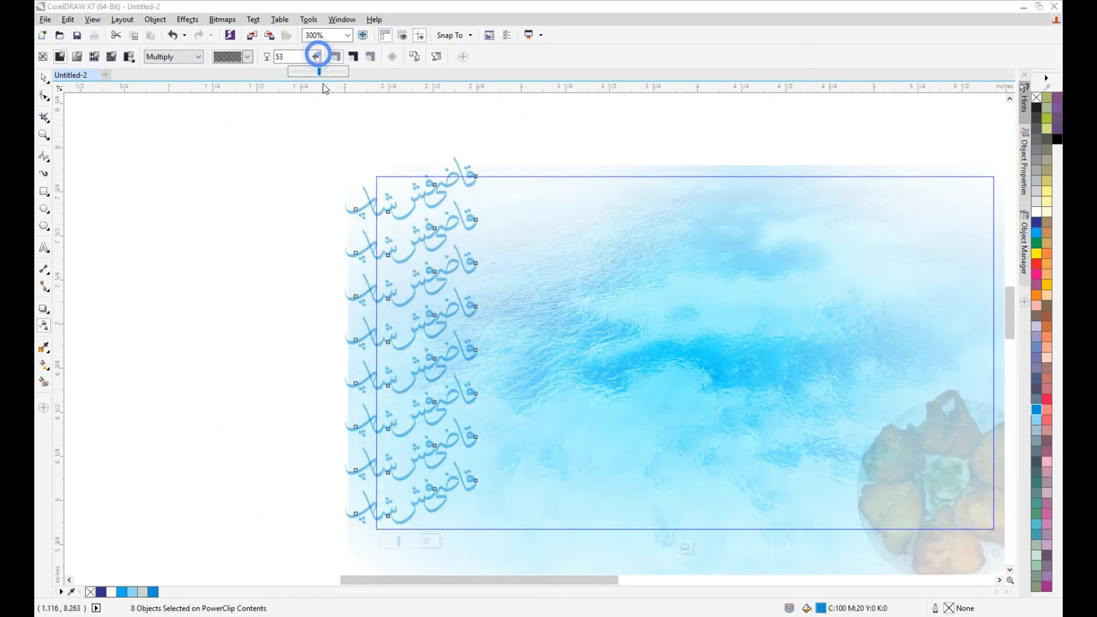
{"action": "left_click_drag", "start_coordinate": [320, 87], "coordinate": [336, 85]}
{"action": "left_click", "coordinate": [44, 78]}
- Group the eight faint lettering copies and place a duplicate of the group along the background's opposite edge
{"action": "left_click_drag", "start_coordinate": [233, 112], "coordinate": [519, 543]}
{"action": "key", "text": "ctrl+g"}
{"action": "left_click_drag", "start_coordinate": [475, 351], "coordinate": [478, 360]}
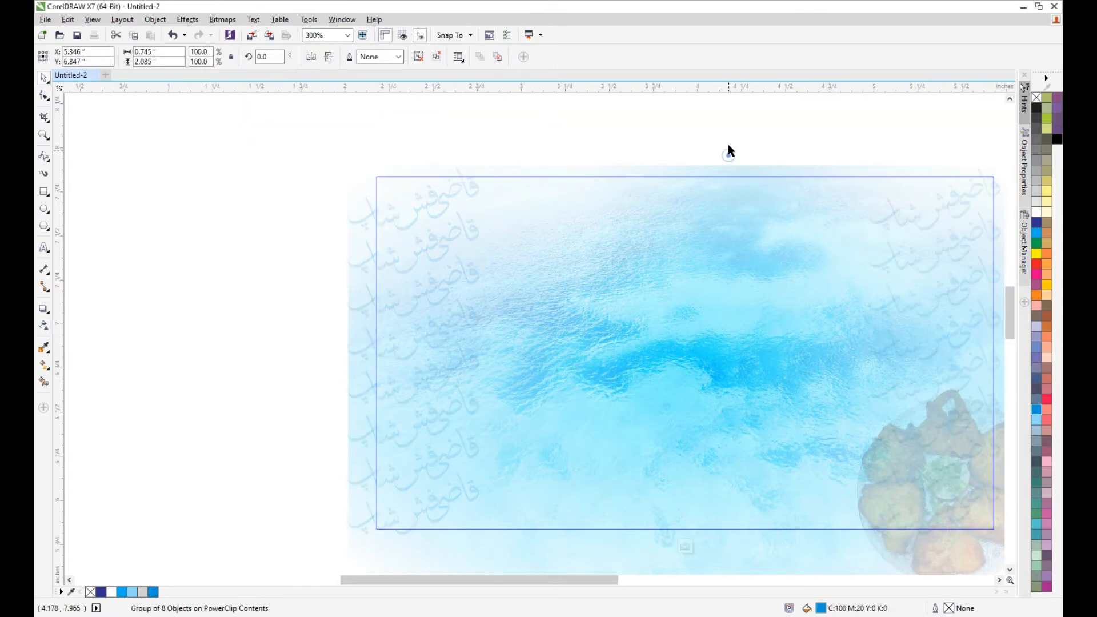
- Make a centred 3.25 by 1.75 inch copy of the background rectangle into an unfilled inner border with a thin black outline
{"action": "left_click", "coordinate": [821, 326]}
{"action": "left_click", "coordinate": [567, 337]}
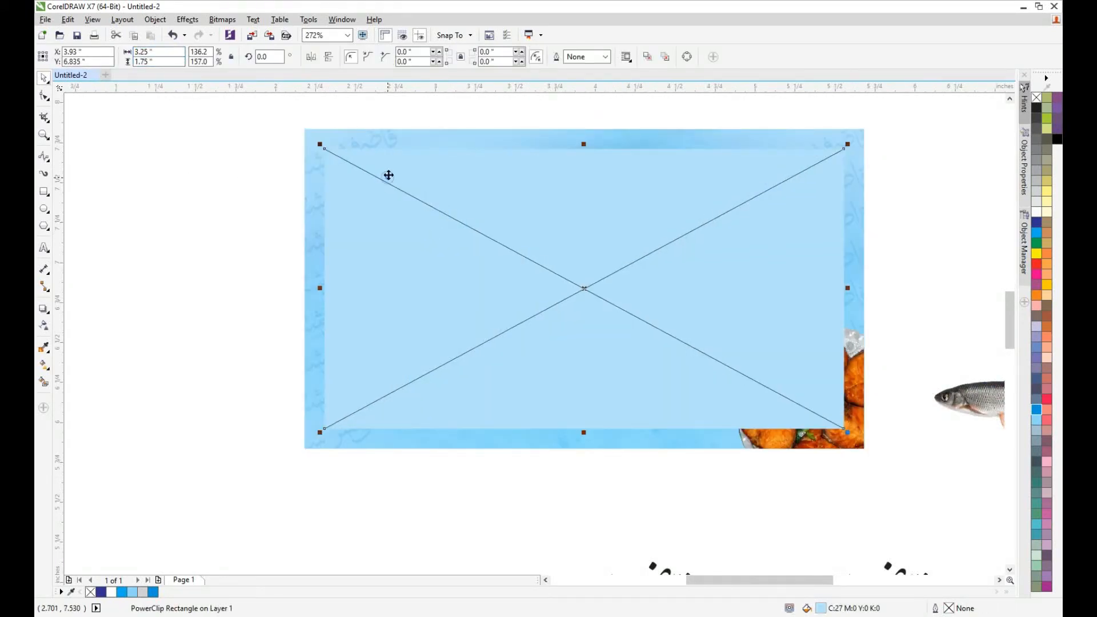
{"action": "right_click", "coordinate": [387, 174]}
{"action": "mouse_move", "coordinate": [429, 198]}
{"action": "left_click", "coordinate": [557, 229]}
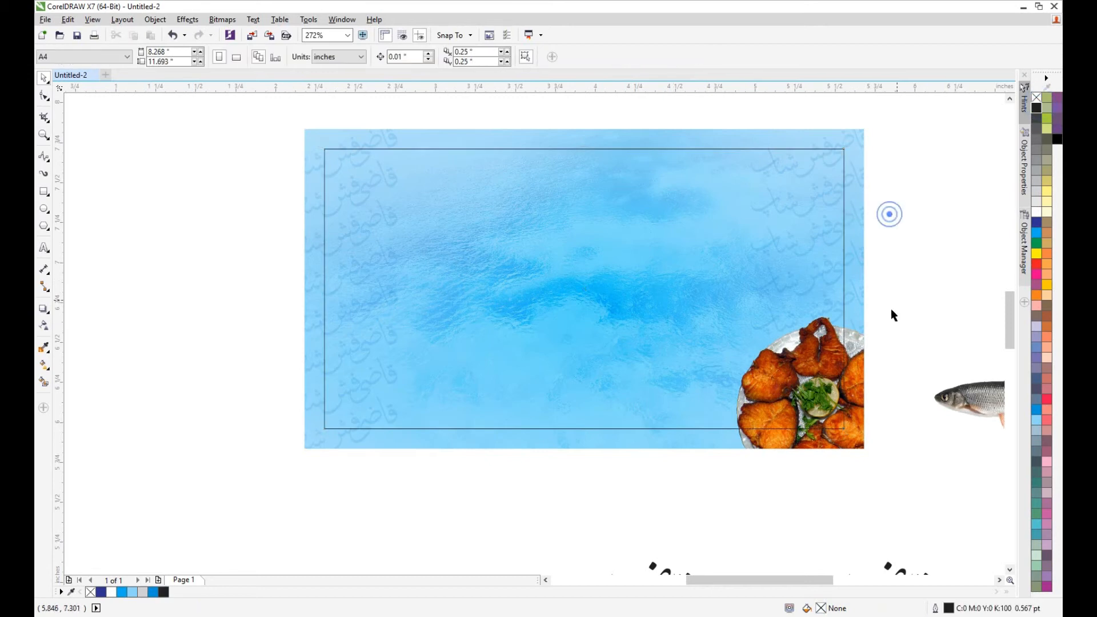
- Centre the styled shop name on the background and send the background behind it
{"action": "scroll", "coordinate": [894, 315], "scroll_direction": "down", "scroll_amount": 3}
{"action": "left_click", "coordinate": [563, 501]}
{"action": "left_click", "coordinate": [517, 310], "text": "shift"}
{"action": "key", "text": "c"}
{"action": "key", "text": "e"}
{"action": "left_click", "coordinate": [533, 255], "text": "shift"}
{"action": "left_click", "coordinate": [576, 250]}
{"action": "key", "text": "shift+Page_Down"}
{"action": "left_click", "coordinate": [636, 269]}
- Enlarge the shop name with its ہول سیل ڈیلر line on the background
{"action": "left_click", "coordinate": [464, 318]}
{"action": "scroll", "coordinate": [488, 292], "scroll_direction": "up", "scroll_amount": 1}
{"action": "left_click", "coordinate": [620, 225]}
{"action": "left_click_drag", "start_coordinate": [521, 275], "coordinate": [558, 261]}
{"action": "left_click", "coordinate": [737, 320]}
{"action": "left_click_drag", "start_coordinate": [793, 543], "coordinate": [626, 337]}
{"action": "scroll", "coordinate": [627, 412], "scroll_direction": "down", "scroll_amount": 1}
- Move the two personal names into the inner border's upper-right corner and scale them together to about 1.325 by 0.212 inches
{"action": "left_click", "coordinate": [462, 406]}
{"action": "left_click", "coordinate": [569, 410], "text": "shift"}
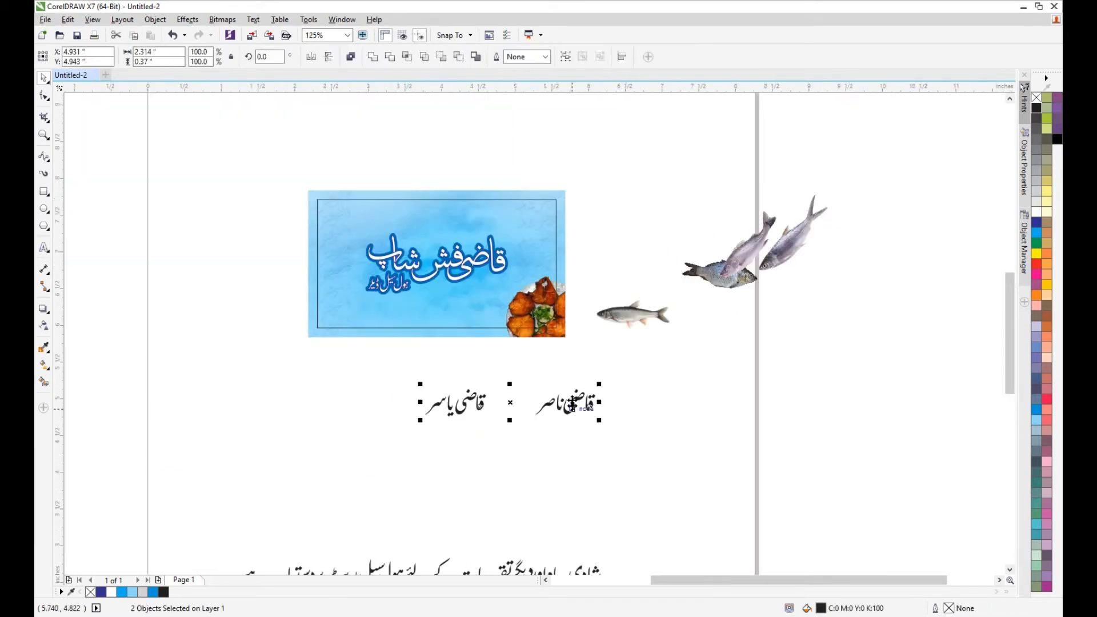
{"action": "left_click_drag", "start_coordinate": [560, 407], "coordinate": [540, 215]}
{"action": "key", "text": "F2"}
{"action": "left_click_drag", "start_coordinate": [588, 169], "coordinate": [340, 288]}
{"action": "left_click_drag", "start_coordinate": [375, 223], "coordinate": [505, 244]}
{"action": "left_click_drag", "start_coordinate": [865, 277], "coordinate": [863, 257]}
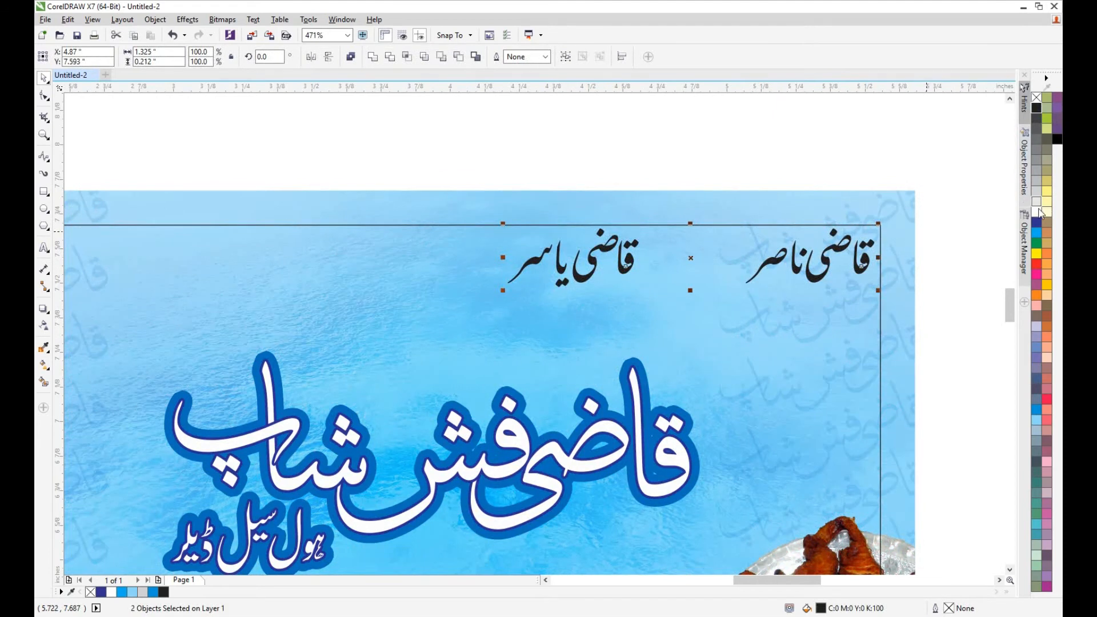
- Give both personal names a white 2 pt outline placed behind the fill
{"action": "right_click", "coordinate": [1038, 211]}
{"action": "key", "text": "F12"}
{"action": "key", "text": "Tab"}
{"action": "type", "text": "2"}
{"action": "key", "text": "Return"}
{"action": "key", "text": "F12"}
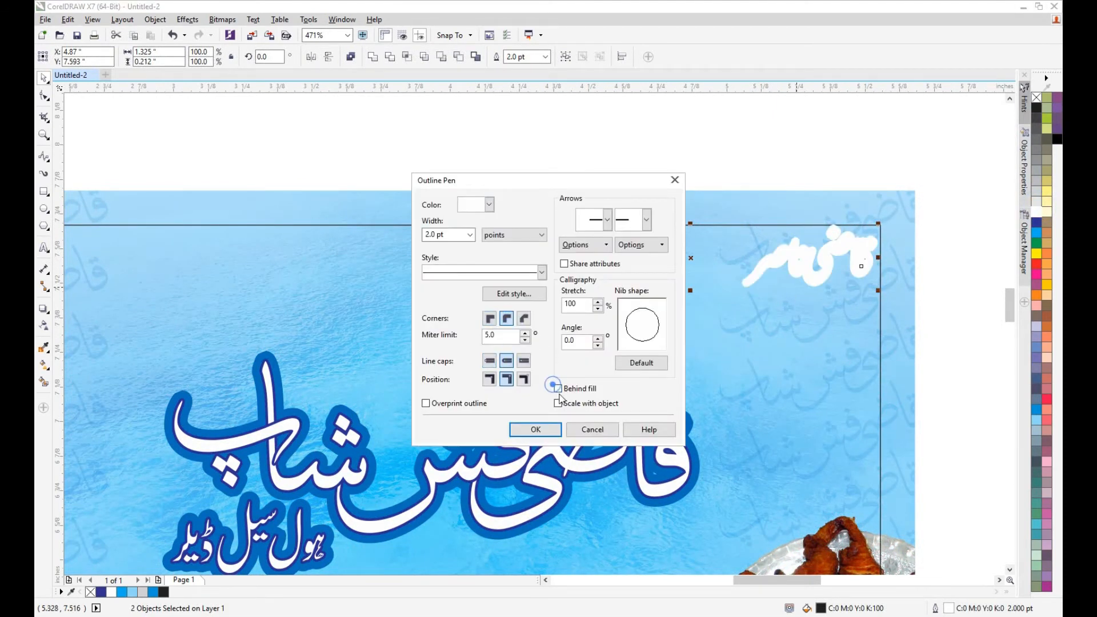
{"action": "left_click", "coordinate": [557, 433]}
{"action": "scroll", "coordinate": [676, 193], "scroll_direction": "down", "scroll_amount": 1}
{"action": "left_click", "coordinate": [674, 188]}
- Add the two mobile numbers as Arial text above the background, make them bold and shrink them
{"action": "key", "text": "F2"}
{"action": "left_click_drag", "start_coordinate": [289, 162], "coordinate": [1004, 337]}
{"action": "key", "text": "F8"}
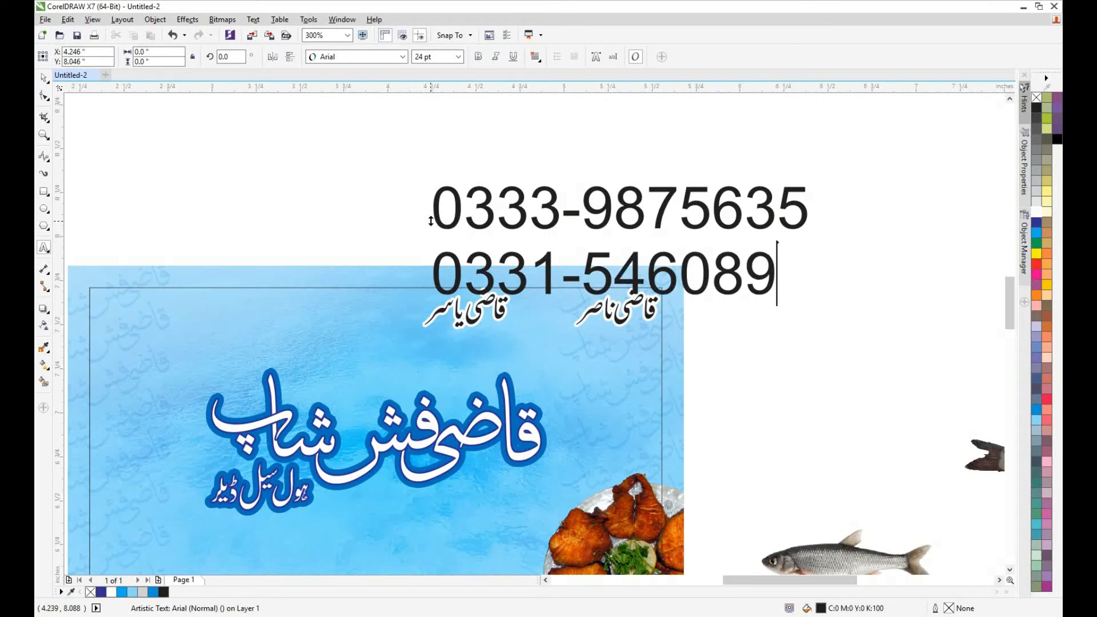
{"action": "left_click", "coordinate": [479, 57]}
{"action": "left_click_drag", "start_coordinate": [811, 181], "coordinate": [200, 307]}
- Set each mobile number beside its personal name and copy the names' white outline styling onto the numbers
{"action": "left_click", "coordinate": [733, 243]}
{"action": "left_click_drag", "start_coordinate": [481, 303], "coordinate": [289, 304]}
{"action": "left_click_drag", "start_coordinate": [627, 231], "coordinate": [503, 309]}
{"action": "left_click", "coordinate": [224, 306], "text": "shift"}
{"action": "key", "text": "ctrl+shift+a"}
{"action": "left_click", "coordinate": [563, 339]}
{"action": "left_click", "coordinate": [613, 312]}
- Align the names and mobile numbers on one horizontal line and group them
{"action": "left_click_drag", "start_coordinate": [727, 237], "coordinate": [78, 354]}
{"action": "key", "text": "e"}
{"action": "key", "text": "ctrl+g"}
{"action": "left_click", "coordinate": [614, 376], "text": "shift"}
{"action": "key", "text": "ctrl+g"}
{"action": "key", "text": "Escape"}
- Align the shop name horizontally with the centre of the background
{"action": "left_click_drag", "start_coordinate": [526, 374], "coordinate": [615, 341]}
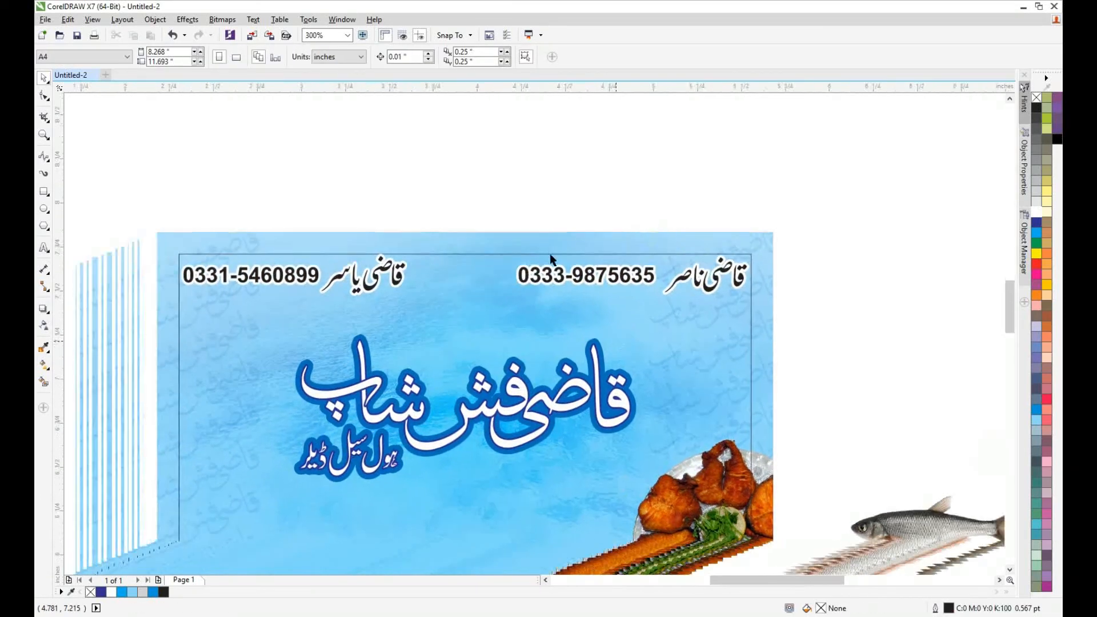
{"action": "left_click", "coordinate": [623, 394]}
{"action": "left_click", "coordinate": [712, 348], "text": "shift"}
{"action": "key", "text": "c"}
{"action": "left_click", "coordinate": [689, 225]}
- Draw a hexagon about 0.45 by 0.52 inches above the layout and add the text QFS in the ArenaBlack font
{"action": "left_click_drag", "start_coordinate": [685, 340], "coordinate": [445, 509]}
{"action": "scroll", "coordinate": [445, 508], "scroll_direction": "up", "scroll_amount": 1}
{"action": "left_click", "coordinate": [653, 232]}
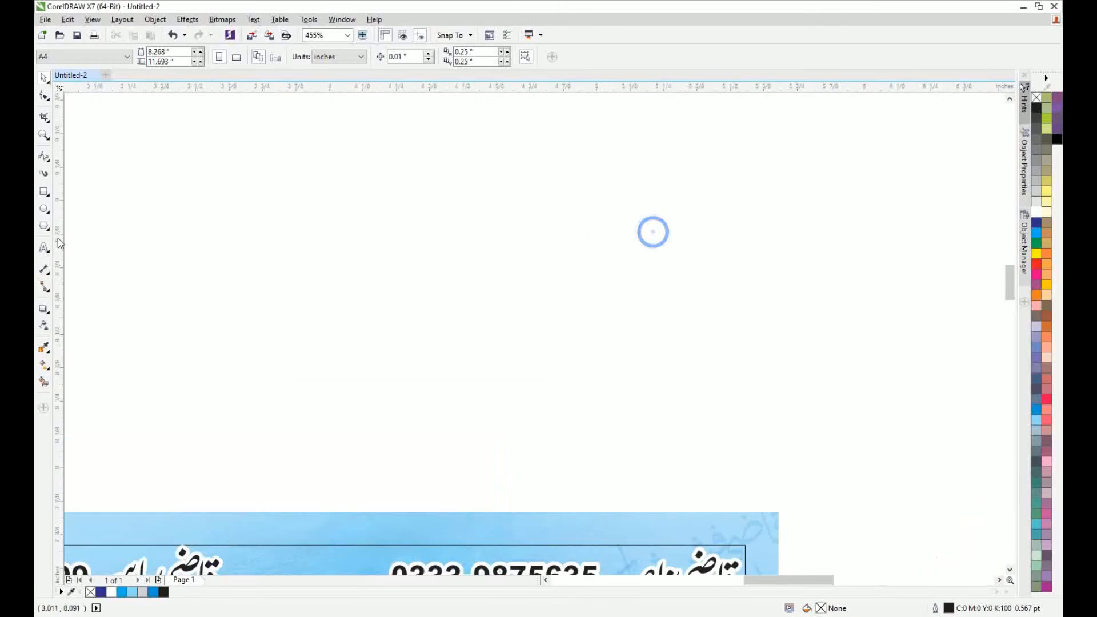
{"action": "left_click", "coordinate": [44, 247]}
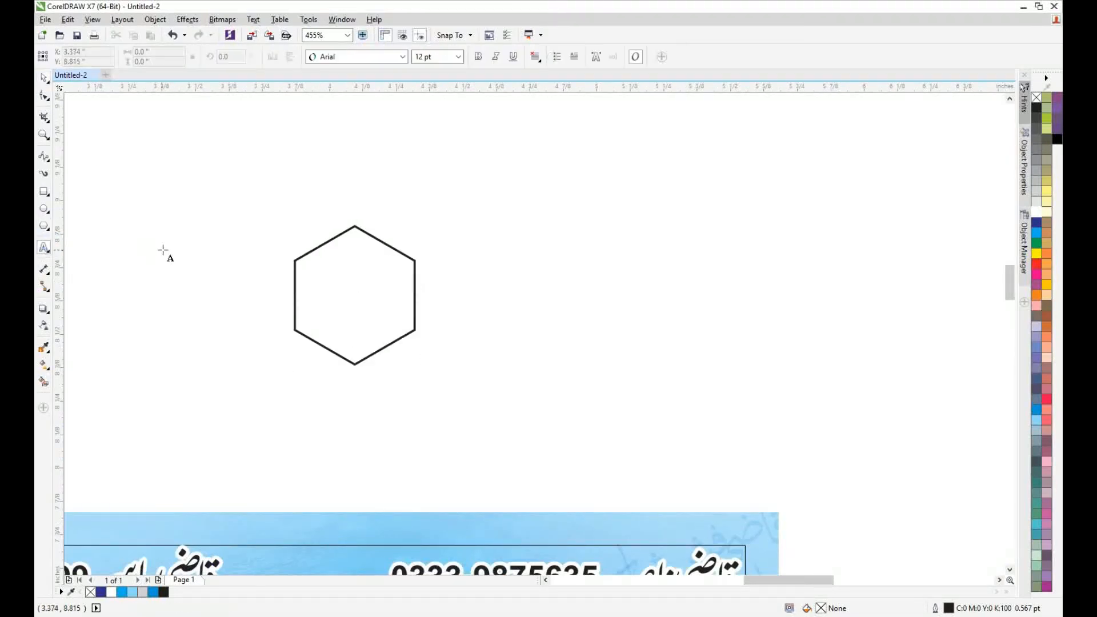
{"action": "left_click", "coordinate": [166, 250]}
{"action": "type", "text": "QFS"}
{"action": "left_click", "coordinate": [365, 55]}
{"action": "left_click", "coordinate": [364, 379]}
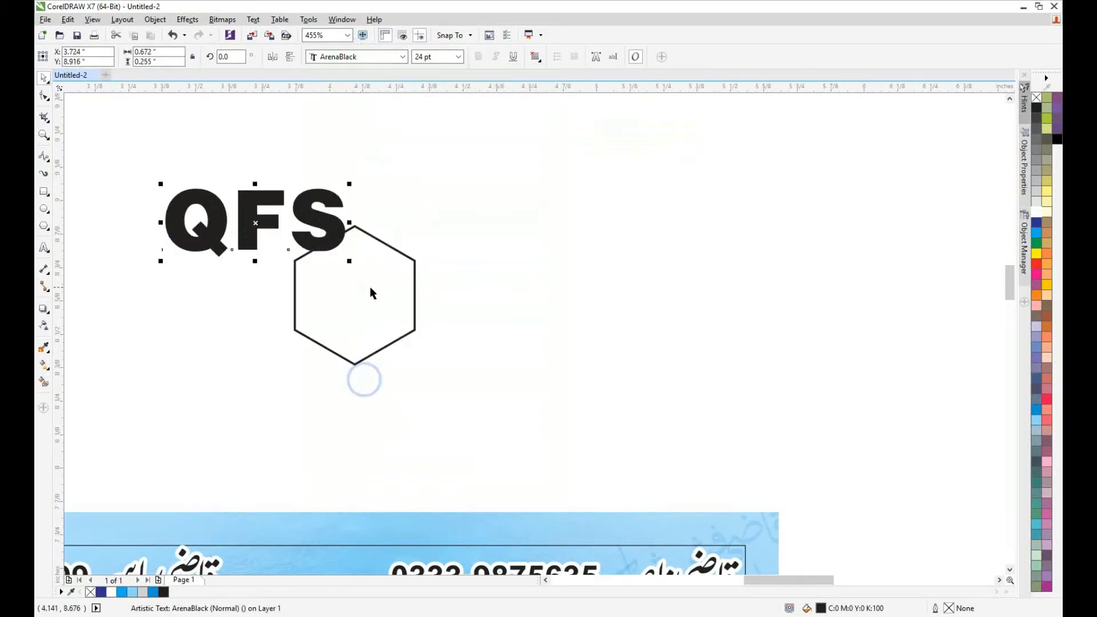
- Centre the QFS text on the hexagon horizontally and vertically
{"action": "left_click", "coordinate": [367, 292], "text": "shift"}
{"action": "key", "text": "c"}
{"action": "key", "text": "e"}
{"action": "left_click", "coordinate": [505, 325]}
- Change QFS to a heavy stencil-style serif font and centre it within the hexagon again
{"action": "left_click", "coordinate": [425, 288]}
{"action": "left_click", "coordinate": [382, 52]}
{"action": "scroll", "coordinate": [414, 138], "scroll_direction": "down", "scroll_amount": 7}
{"action": "left_click", "coordinate": [341, 372]}
{"action": "left_click", "coordinate": [403, 57]}
{"action": "left_click", "coordinate": [349, 376]}
{"action": "left_click", "coordinate": [417, 255], "text": "shift"}
{"action": "key", "text": "c"}
{"action": "key", "text": "e"}
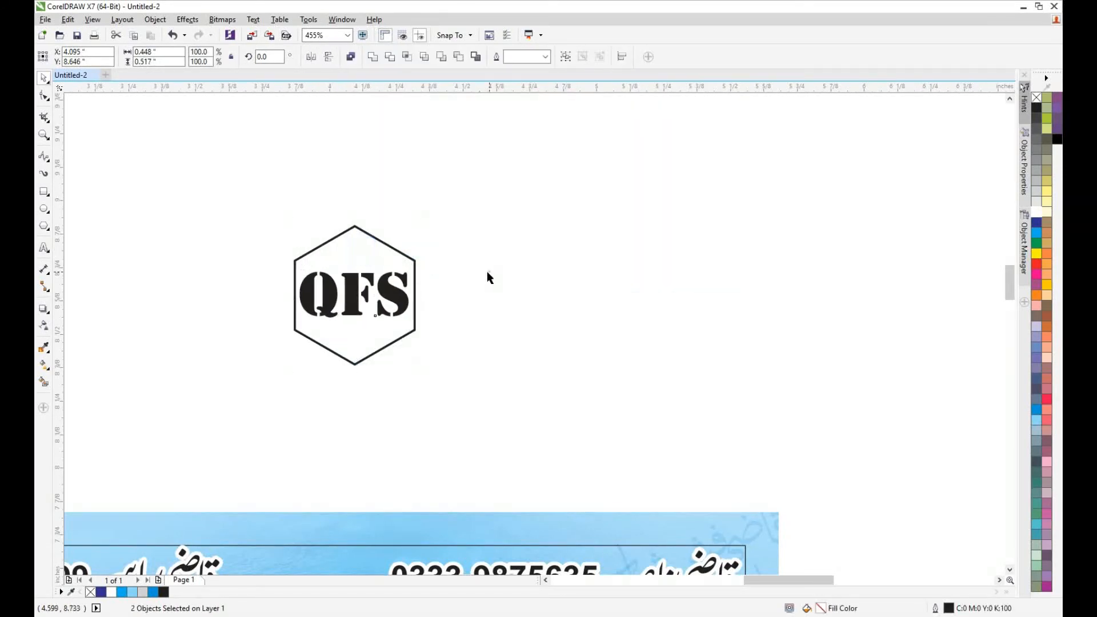
- Fill the hexagon with cyan and draw a narrow upright rectangle about 0.012 by 0.127 inches above the QFS text
{"action": "left_click", "coordinate": [1037, 234]}
{"action": "key", "text": "F6"}
{"action": "scroll", "coordinate": [526, 203], "scroll_direction": "up", "scroll_amount": 5}
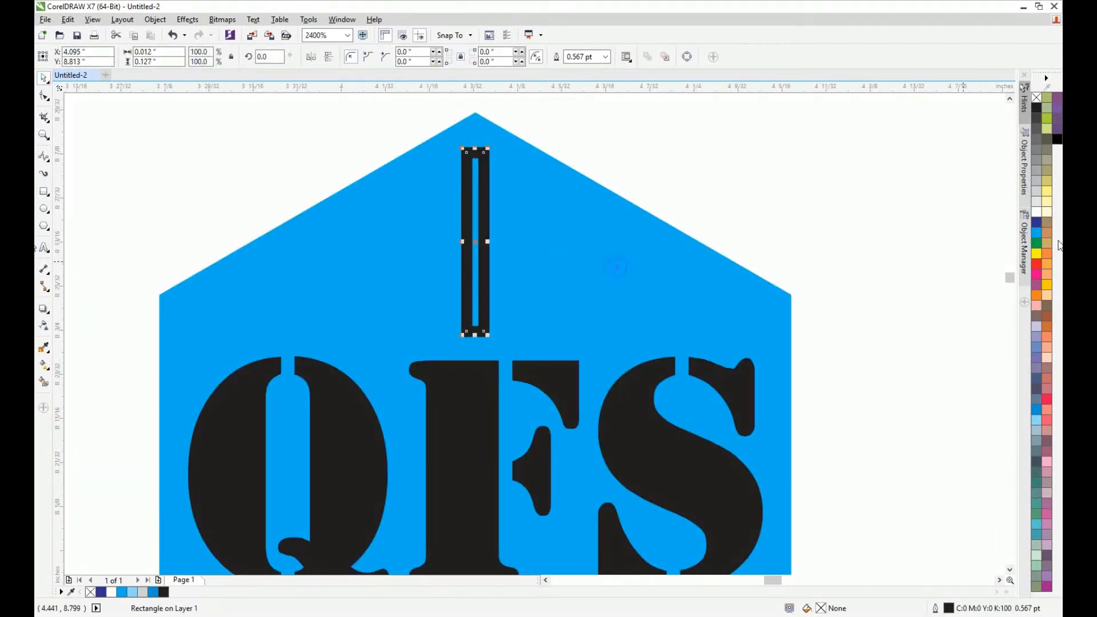
- Make the narrow rectangle white without an outline and duplicate it at equal spacing to build a row of vertical bars
{"action": "right_click", "coordinate": [1037, 98]}
{"action": "left_click_drag", "start_coordinate": [476, 222], "coordinate": [448, 222]}
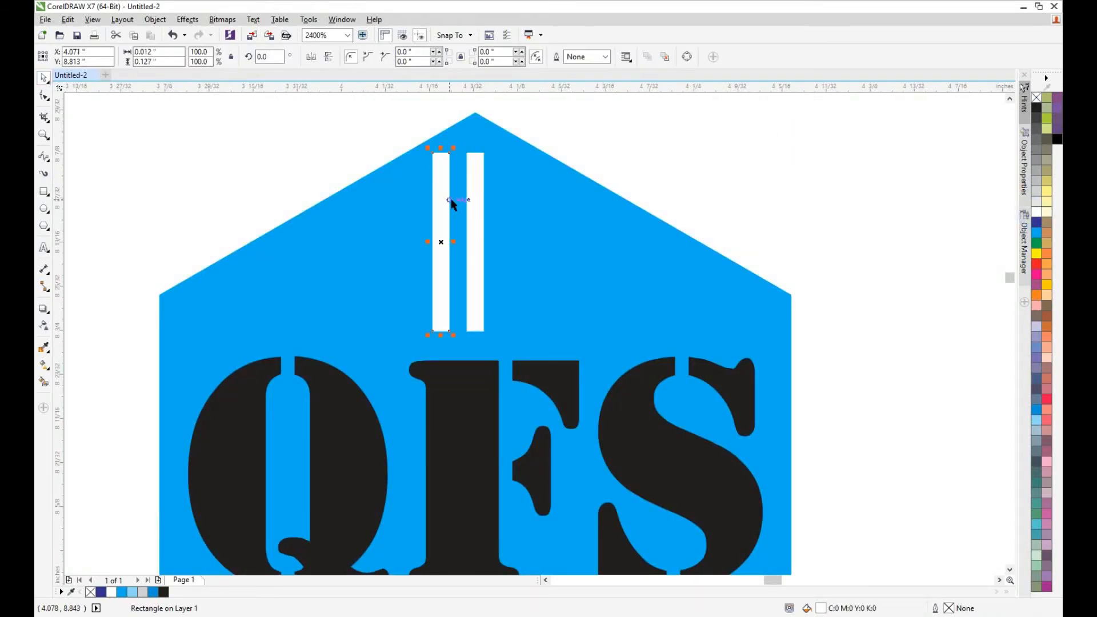
{"action": "key", "text": "ctrl+r"}
{"action": "key", "text": "ctrl+r"}
- Group the seven white bars and centre the group horizontally on the hexagon
{"action": "left_click_drag", "start_coordinate": [222, 129], "coordinate": [595, 349]}
{"action": "key", "text": "ctrl+g"}
{"action": "left_click", "coordinate": [644, 281], "text": "shift"}
{"action": "key", "text": "c"}
{"action": "left_click", "coordinate": [645, 280], "text": "shift"}
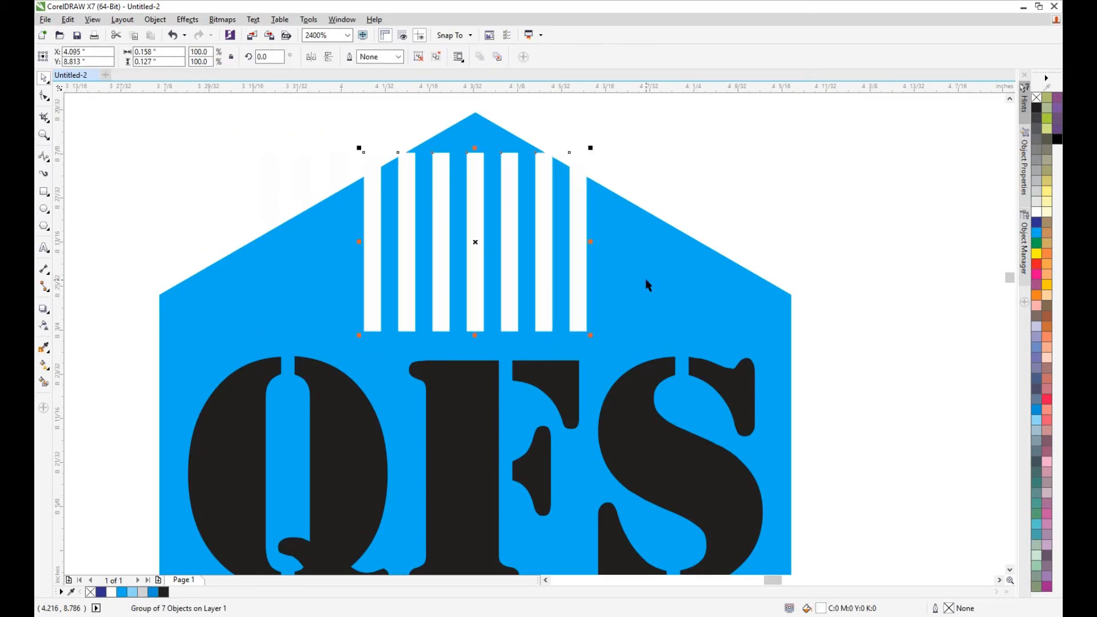
- Ungroup the bars, shorten them stepwise from the middle outward to follow the hexagon's peak, and regroup them
{"action": "left_click", "coordinate": [419, 57]}
{"action": "left_click", "coordinate": [508, 170]}
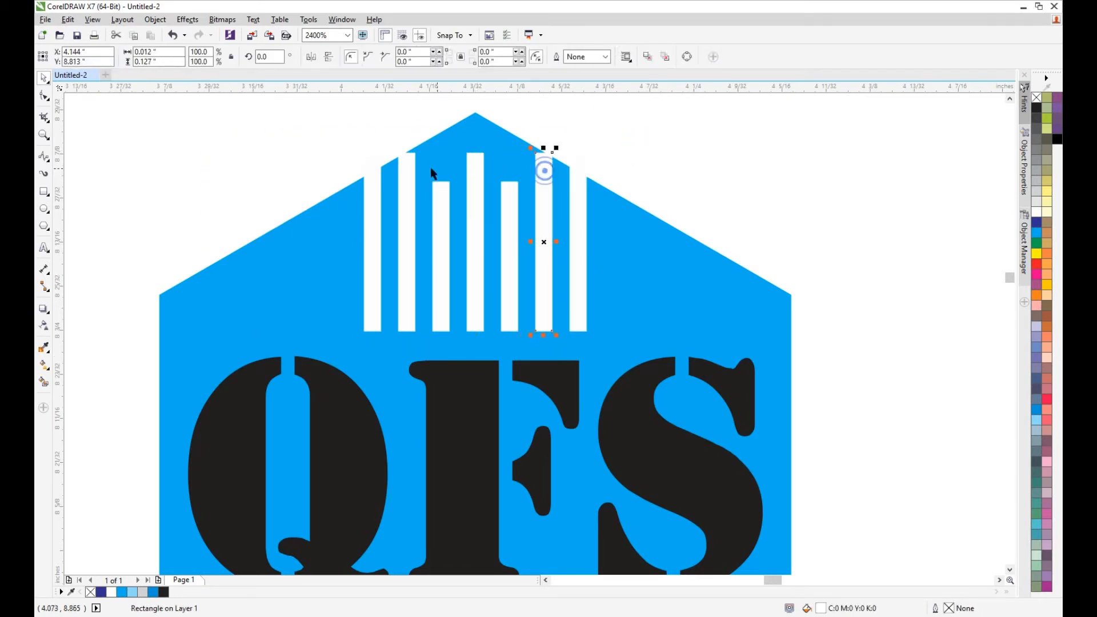
{"action": "scroll", "coordinate": [670, 171], "scroll_direction": "down", "scroll_amount": 1}
{"action": "left_click", "coordinate": [705, 134]}
{"action": "left_click_drag", "start_coordinate": [705, 135], "coordinate": [492, 258]}
{"action": "key", "text": "ctrl+g"}
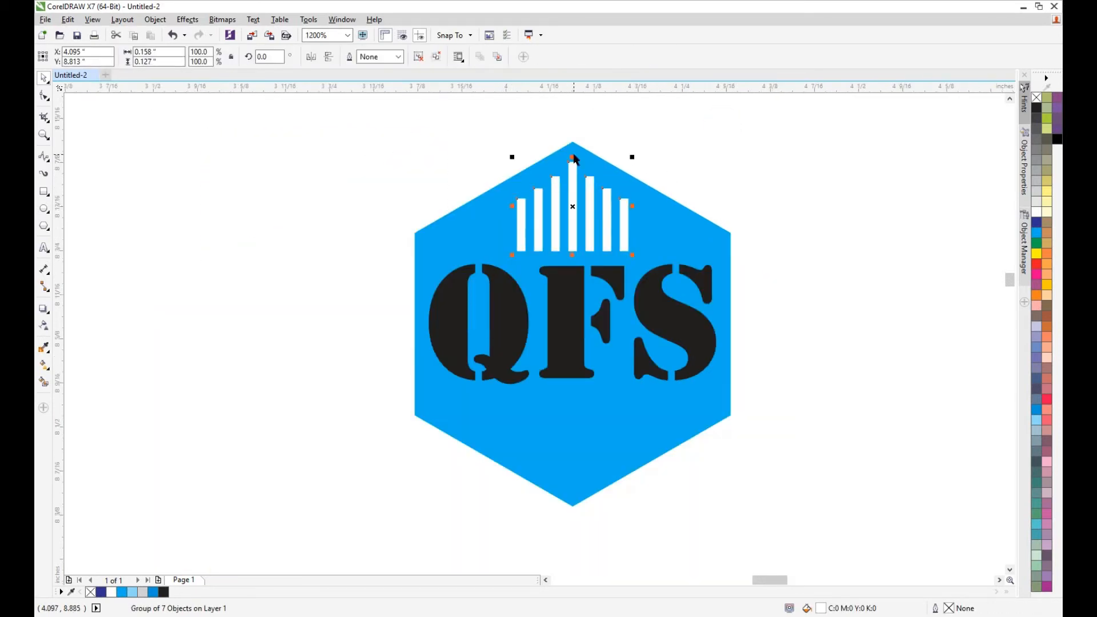
- Mirror a copy of the bar group below QFS and group both bar sets with the text, centred in the hexagon
{"action": "left_click_drag", "start_coordinate": [571, 400], "coordinate": [572, 401]}
{"action": "left_click_drag", "start_coordinate": [755, 515], "coordinate": [333, 150]}
{"action": "key", "text": "e"}
{"action": "key", "text": "t"}
{"action": "key", "text": "ctrl+z"}
{"action": "key", "text": "ctrl+z"}
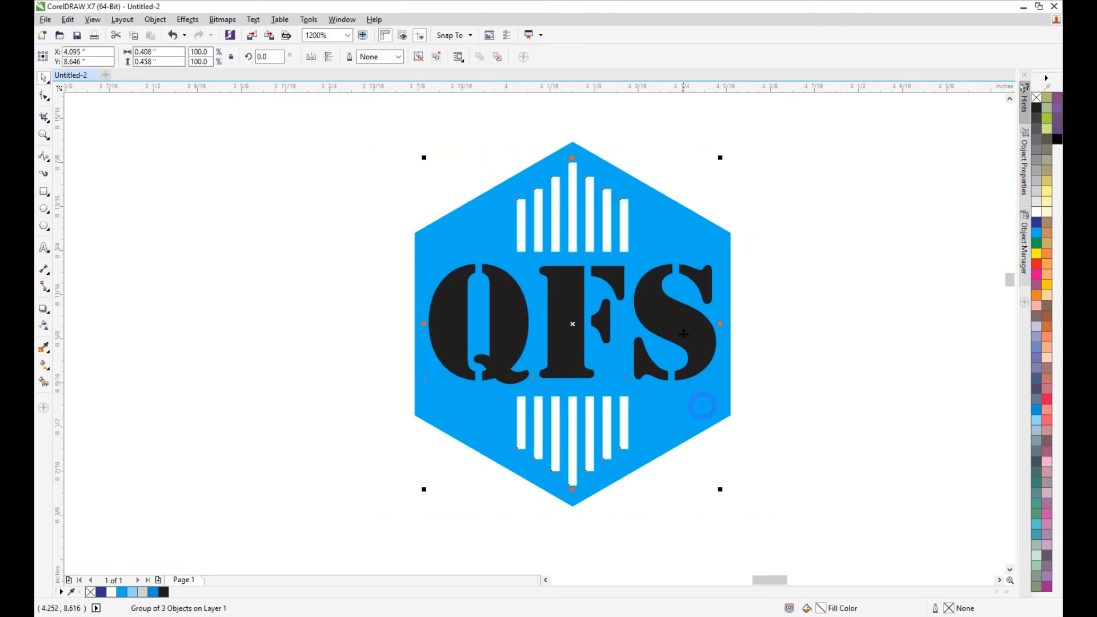
- Fill the QFS letters with yellow, group the whole logo and move it onto the card between the two contact numbers
{"action": "left_click", "coordinate": [1035, 253]}
{"action": "scroll", "coordinate": [593, 264], "scroll_direction": "down", "scroll_amount": 1}
{"action": "left_click_drag", "start_coordinate": [725, 402], "coordinate": [486, 188]}
{"action": "key", "text": "ctrl+g"}
{"action": "scroll", "coordinate": [560, 272], "scroll_direction": "down", "scroll_amount": 2}
{"action": "left_click_drag", "start_coordinate": [573, 280], "coordinate": [572, 374]}
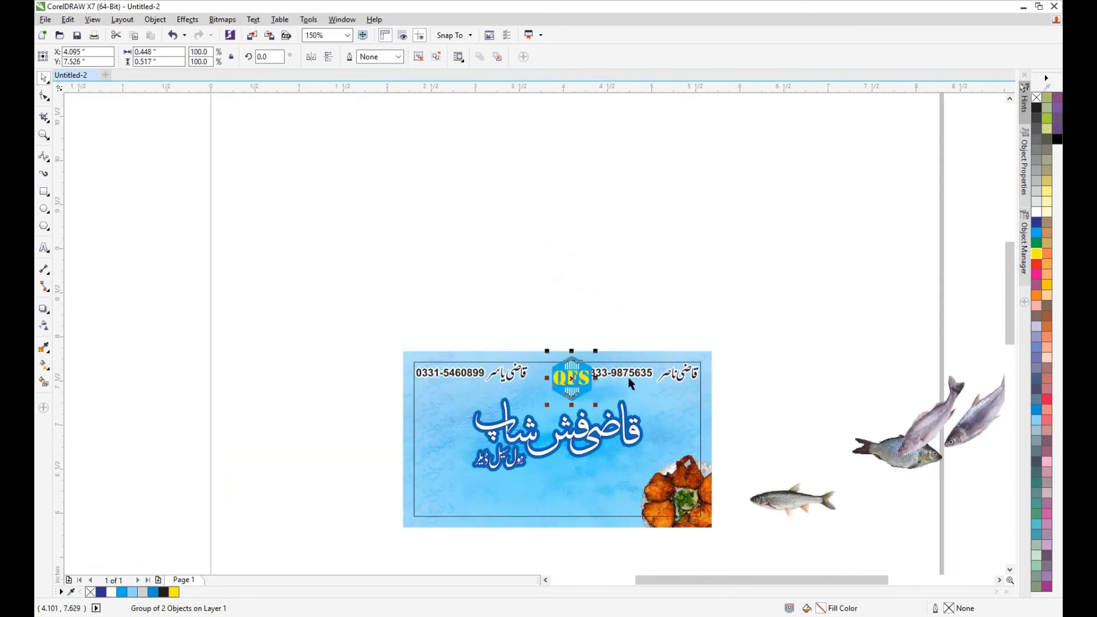
- Align the QFS logo with the top of the inner margin frame and scale it down to fit between the contact numbers
{"action": "scroll", "coordinate": [545, 385], "scroll_direction": "up", "scroll_amount": 1}
{"action": "left_click", "coordinate": [603, 383]}
{"action": "left_click", "coordinate": [626, 284], "text": "shift"}
{"action": "key", "text": "t"}
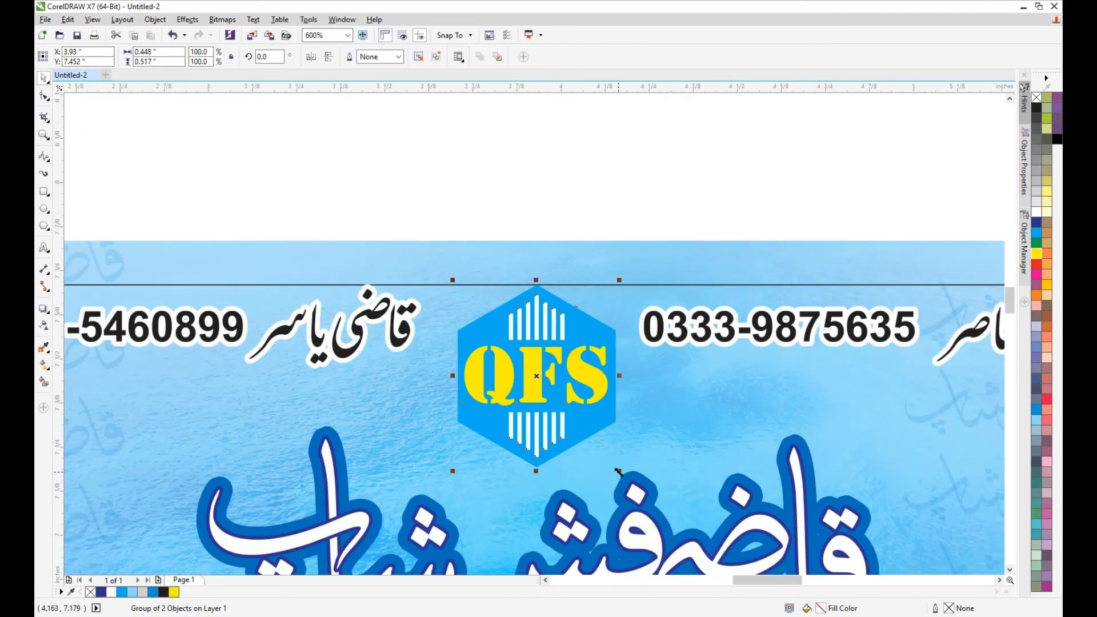
{"action": "left_click_drag", "start_coordinate": [619, 472], "coordinate": [583, 431]}
{"action": "left_click", "coordinate": [649, 399], "text": "shift"}
{"action": "key", "text": "t"}
{"action": "left_click", "coordinate": [627, 182]}
{"action": "scroll", "coordinate": [550, 229], "scroll_direction": "down", "scroll_amount": 2}
{"action": "left_click_drag", "start_coordinate": [577, 313], "coordinate": [577, 300]}
- Select the two Urdu text lines below the card, shrink them to about 2.357 by 0.592 inches and centre them under the card
{"action": "left_click", "coordinate": [659, 450]}
{"action": "scroll", "coordinate": [659, 452], "scroll_direction": "down", "scroll_amount": 1}
{"action": "mouse_move", "coordinate": [658, 452]}
{"action": "left_mouse_down"}
{"action": "mouse_move", "coordinate": [634, 411]}
{"action": "mouse_move", "coordinate": [619, 318]}
{"action": "left_mouse_up"}
{"action": "left_click_drag", "start_coordinate": [404, 486], "coordinate": [700, 412]}
{"action": "key", "text": "x"}
{"action": "key", "text": "e"}
{"action": "key", "text": "c"}
{"action": "key", "text": "ctrl+z"}
{"action": "key", "text": "ctrl+z"}
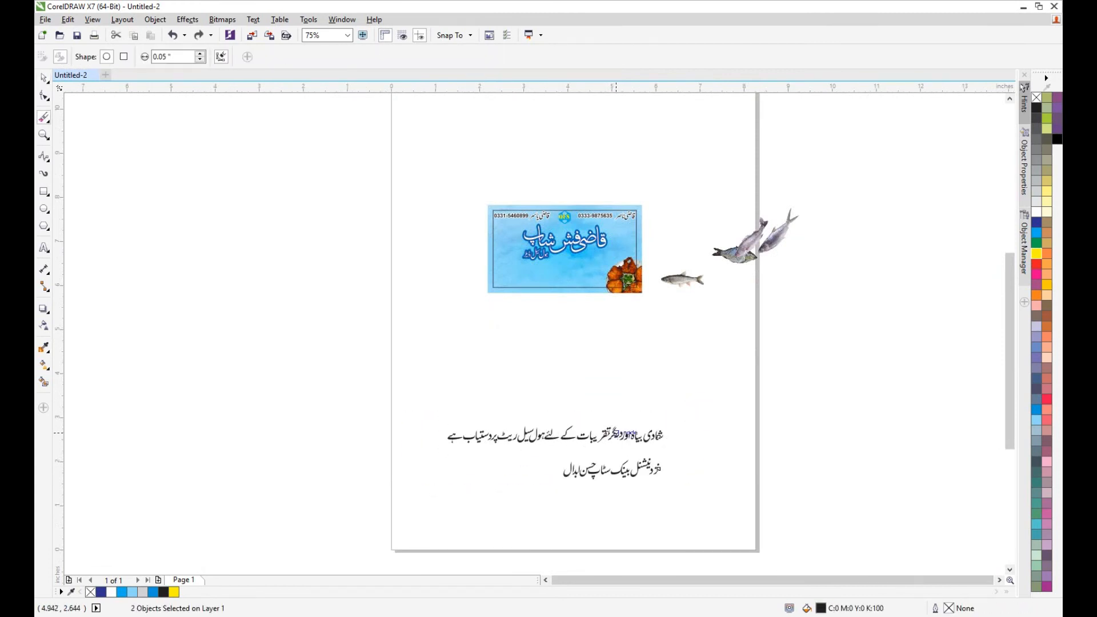
{"action": "left_click_drag", "start_coordinate": [571, 440], "coordinate": [567, 300]}
{"action": "left_click", "coordinate": [571, 268], "text": "shift"}
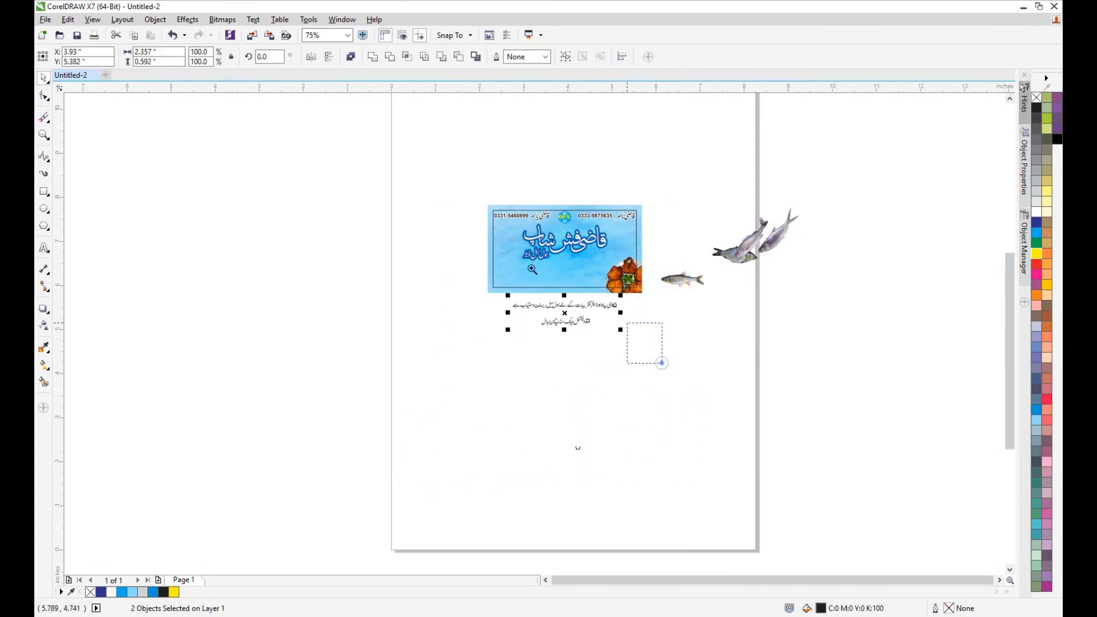
- Move the Urdu text onto the card below the shop name and give the red offer line a 2 pt white outline
{"action": "left_click_drag", "start_coordinate": [532, 268], "coordinate": [477, 220]}
{"action": "left_click_drag", "start_coordinate": [639, 378], "coordinate": [632, 248]}
{"action": "right_click", "coordinate": [1037, 212]}
{"action": "key", "text": "F12"}
{"action": "key", "text": "Tab"}
{"action": "type", "text": "2"}
{"action": "key", "text": "Return"}
- Place the Urdu address line centred near the card's lower edge and copy the offer line's white outline to it
{"action": "left_click", "coordinate": [620, 292], "text": "shift"}
{"action": "left_click_drag", "start_coordinate": [568, 351], "coordinate": [569, 441]}
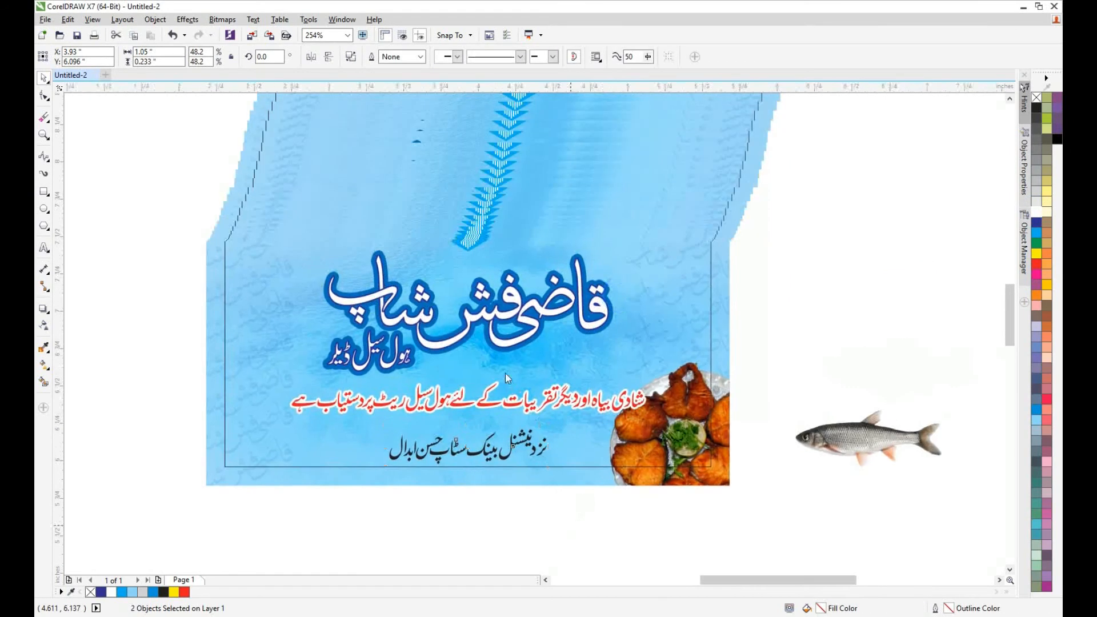
{"action": "left_click", "coordinate": [514, 448]}
{"action": "key", "text": "ctrl+shift+a"}
{"action": "left_click", "coordinate": [668, 225]}
- Spread the overlapping fish images apart beside the card and put the blue fish next to the small fish
{"action": "left_click", "coordinate": [814, 409]}
{"action": "left_click_drag", "start_coordinate": [787, 353], "coordinate": [762, 377]}
{"action": "left_click_drag", "start_coordinate": [719, 476], "coordinate": [729, 485]}
{"action": "left_click", "coordinate": [829, 379]}
{"action": "left_click", "coordinate": [865, 435]}
{"action": "left_click_drag", "start_coordinate": [991, 385], "coordinate": [766, 399]}
{"action": "left_click_drag", "start_coordinate": [860, 310], "coordinate": [673, 295]}
{"action": "left_click_drag", "start_coordinate": [800, 363], "coordinate": [772, 447]}
{"action": "left_click", "coordinate": [771, 447]}
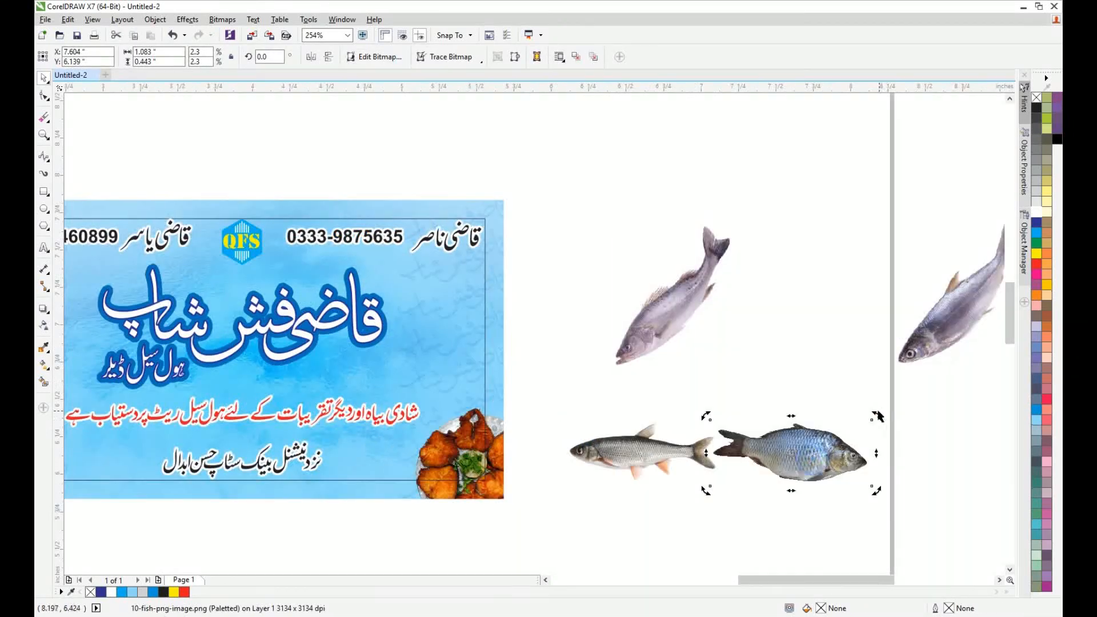
- Tilt the blue fish head-up, then mirror the purplish fish horizontally and vertically and overlap it with the blue fish
{"action": "left_click_drag", "start_coordinate": [875, 417], "coordinate": [818, 365]}
{"action": "left_click_drag", "start_coordinate": [680, 308], "coordinate": [715, 346]}
{"action": "left_click", "coordinate": [311, 57]}
{"action": "left_click", "coordinate": [328, 56]}
{"action": "left_click_drag", "start_coordinate": [711, 305], "coordinate": [852, 432]}
{"action": "left_click", "coordinate": [311, 57]}
- Rotate and mirror the small fish and overlap it with the other two to form a fan of three fish
{"action": "left_click", "coordinate": [874, 446]}
{"action": "left_click_drag", "start_coordinate": [911, 386], "coordinate": [937, 501]}
{"action": "left_click_drag", "start_coordinate": [723, 416], "coordinate": [585, 463]}
{"action": "left_click", "coordinate": [310, 57]}
{"action": "left_click_drag", "start_coordinate": [532, 385], "coordinate": [771, 393]}
{"action": "left_click", "coordinate": [843, 536]}
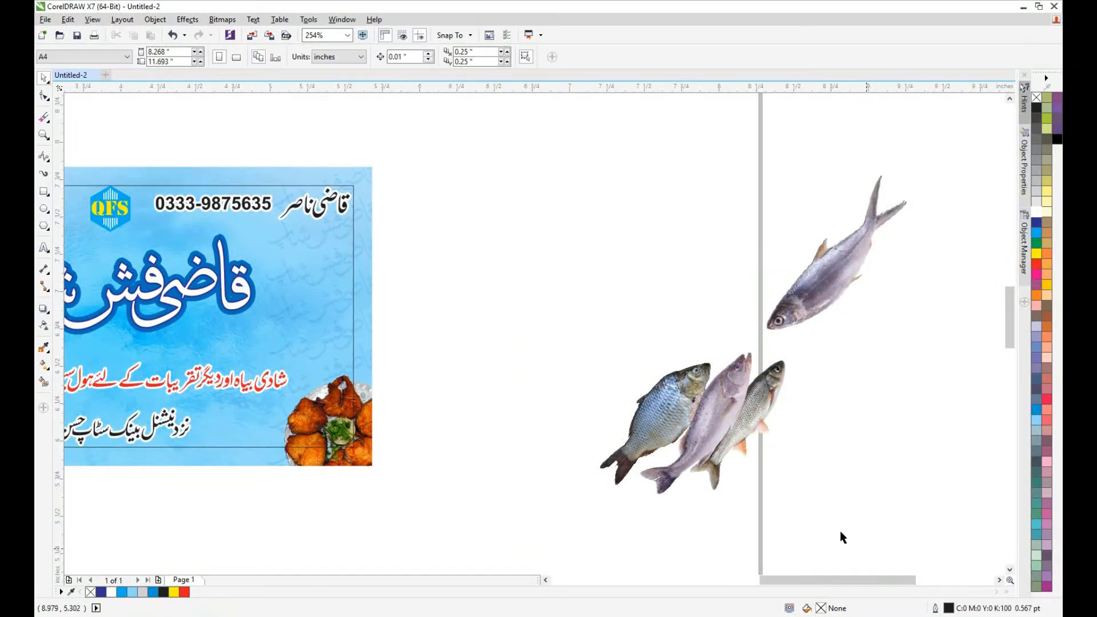
- Select the three fanned fish and move them over the card's lower-left corner
{"action": "left_click_drag", "start_coordinate": [840, 536], "coordinate": [557, 317]}
{"action": "scroll", "coordinate": [760, 435], "scroll_direction": "down", "scroll_amount": 1}
{"action": "left_click_drag", "start_coordinate": [749, 434], "coordinate": [349, 427]}
- Adjust the vertical spacing between the shop name and the red offer line
{"action": "key", "text": "F2"}
{"action": "left_click_drag", "start_coordinate": [478, 503], "coordinate": [209, 295]}
{"action": "left_click_drag", "start_coordinate": [574, 321], "coordinate": [567, 401]}
{"action": "key", "text": "Up"}
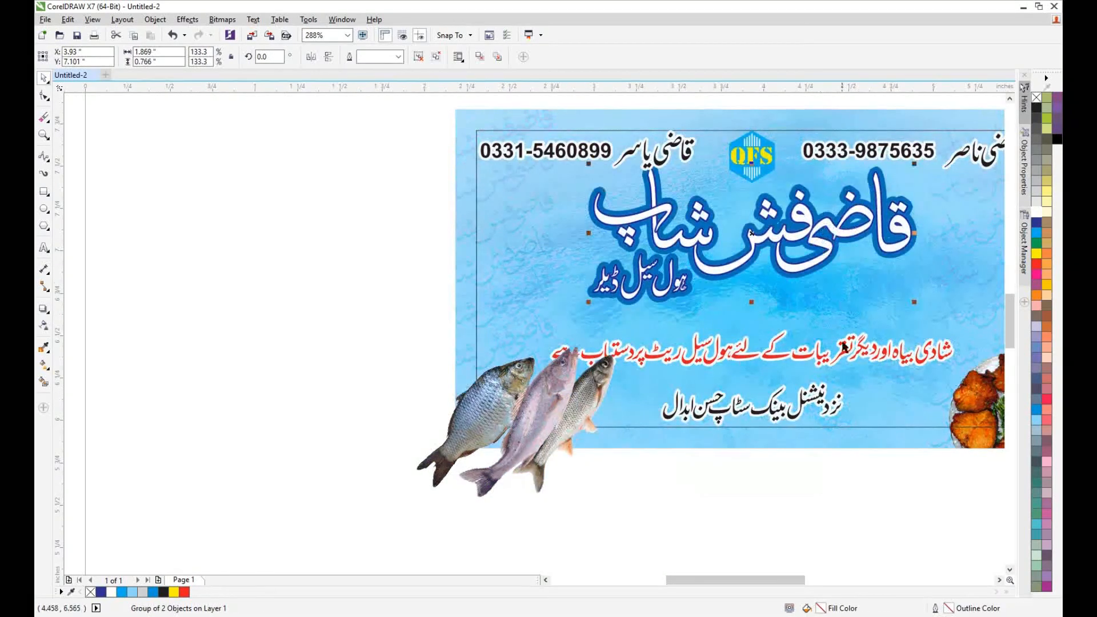
- PowerClip the three fish inside the card's water background
{"action": "left_click", "coordinate": [662, 538]}
{"action": "left_click_drag", "start_coordinate": [660, 533], "coordinate": [394, 323]}
{"action": "key", "text": "alt+c"}
{"action": "key", "text": "w"}
{"action": "key", "text": "p"}
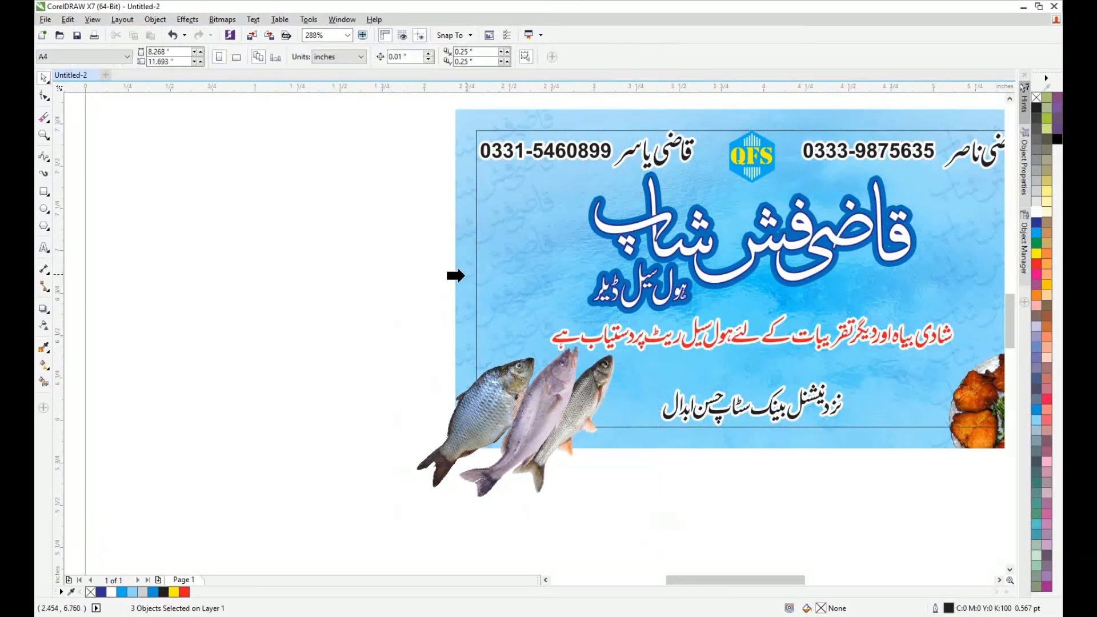
{"action": "left_click", "coordinate": [462, 275]}
- Move the red offer line right to clear the fish, and shift the fried fish plate slightly left inside the background PowerClip
{"action": "left_click_drag", "start_coordinate": [737, 472], "coordinate": [400, 497]}
{"action": "left_click_drag", "start_coordinate": [478, 362], "coordinate": [540, 362]}
{"action": "left_click", "coordinate": [539, 521]}
{"action": "left_click", "coordinate": [661, 471], "text": "ctrl"}
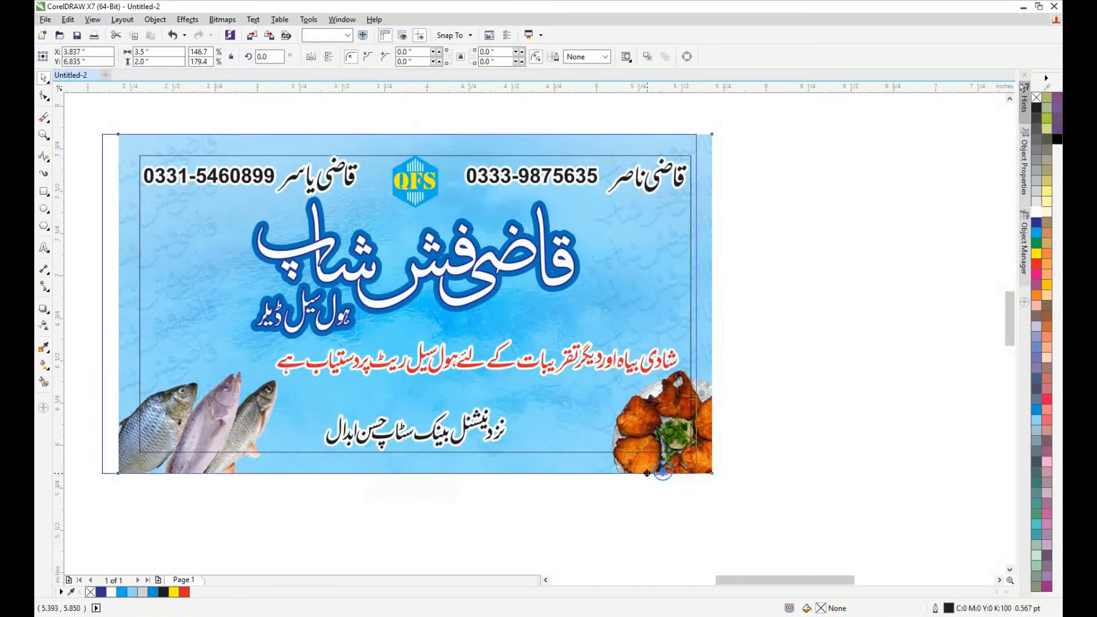
{"action": "left_click_drag", "start_coordinate": [661, 457], "coordinate": [641, 456]}
{"action": "left_click", "coordinate": [769, 481], "text": "ctrl"}
- Search the PNG folder for FRY, import the mathi-fry21 image and place it beside the card
{"action": "key", "text": "ctrl+i"}
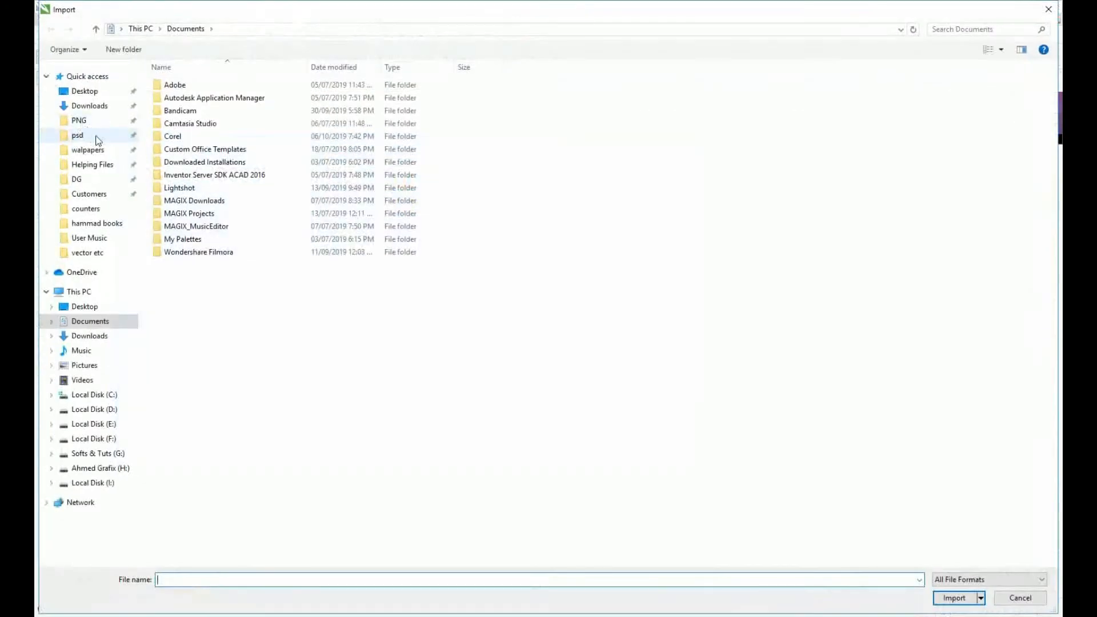
{"action": "left_click", "coordinate": [79, 120]}
{"action": "left_click", "coordinate": [971, 28]}
{"action": "type", "text": "FRY"}
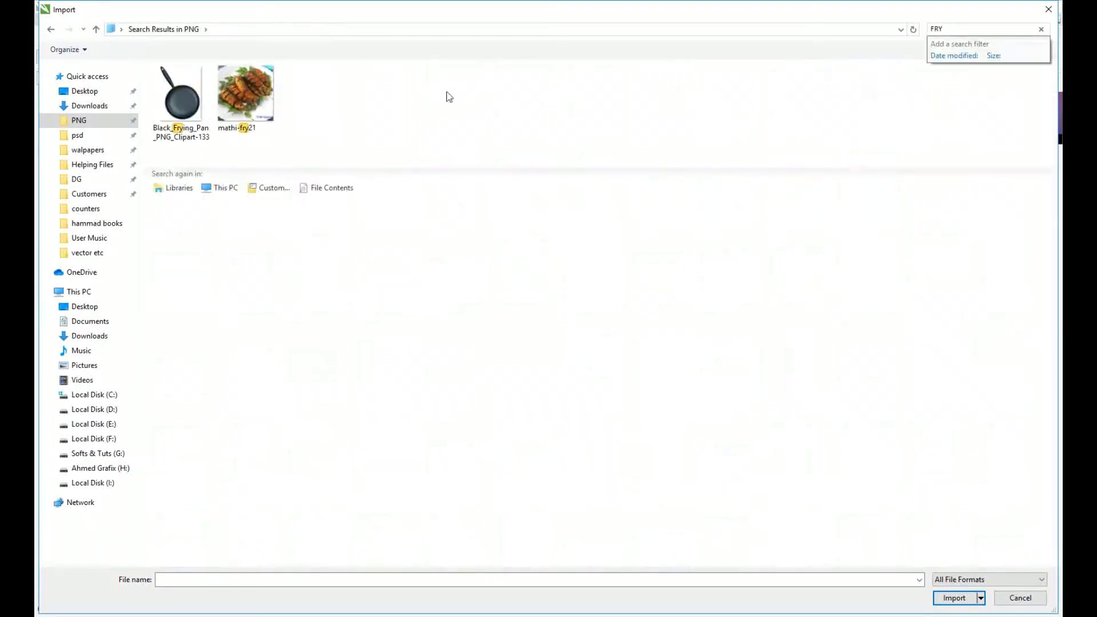
{"action": "double_click", "coordinate": [246, 96]}
{"action": "left_click_drag", "start_coordinate": [478, 336], "coordinate": [624, 482]}
{"action": "left_click_drag", "start_coordinate": [564, 413], "coordinate": [848, 368]}
{"action": "mouse_move", "coordinate": [848, 368]}
{"action": "left_mouse_down"}
{"action": "mouse_move", "coordinate": [717, 485]}
{"action": "mouse_move", "coordinate": [323, 553]}
{"action": "left_mouse_up"}
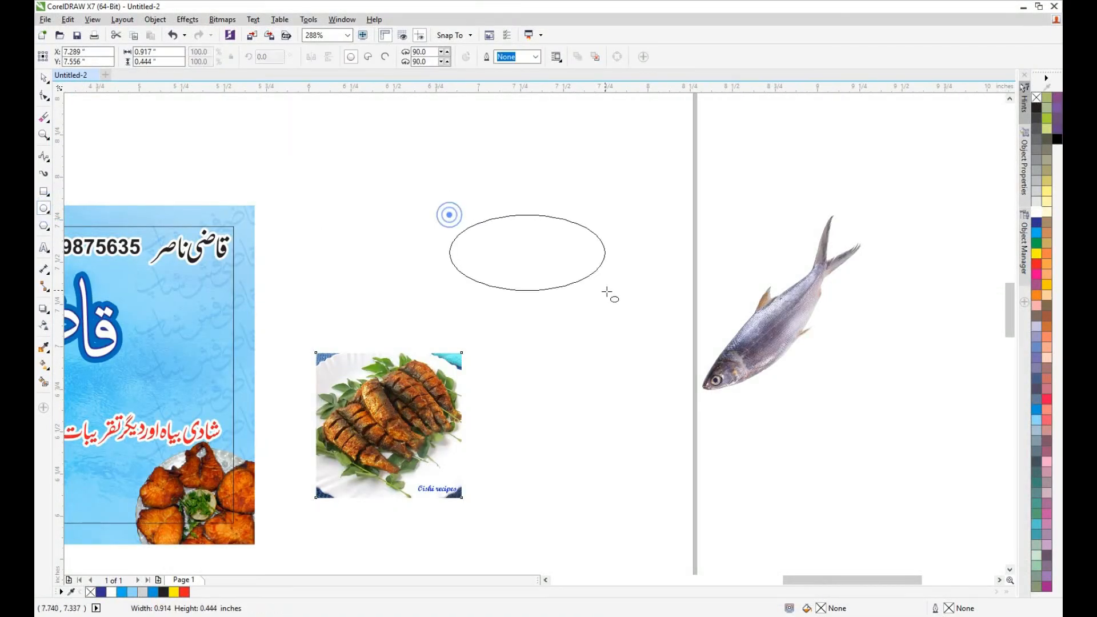
- Draw an ellipse about 0.914 by 0.581 inches above the fried fish photo with a white fill and dark blue outline
{"action": "left_click", "coordinate": [1037, 223]}
{"action": "right_click", "coordinate": [1037, 232]}
{"action": "left_click", "coordinate": [1036, 212]}
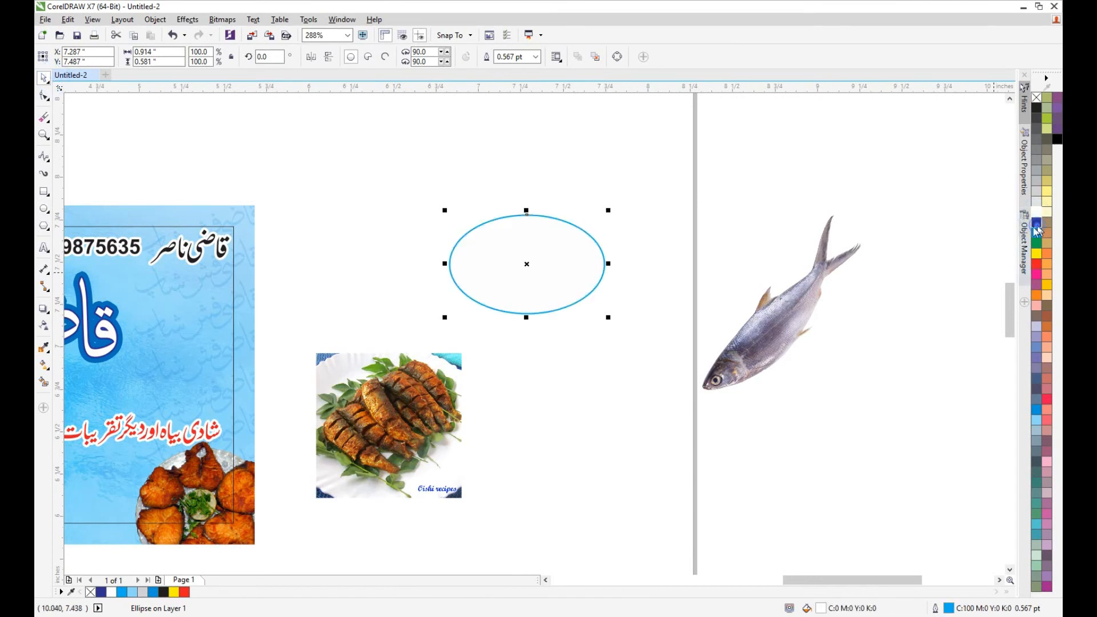
{"action": "right_click", "coordinate": [1036, 222]}
- Set the ellipse's outline to 1.0 pt, placed behind the fill and scaling with the object
{"action": "key", "text": "F12"}
{"action": "left_click", "coordinate": [469, 234]}
{"action": "left_click", "coordinate": [536, 429]}
{"action": "key", "text": "F12"}
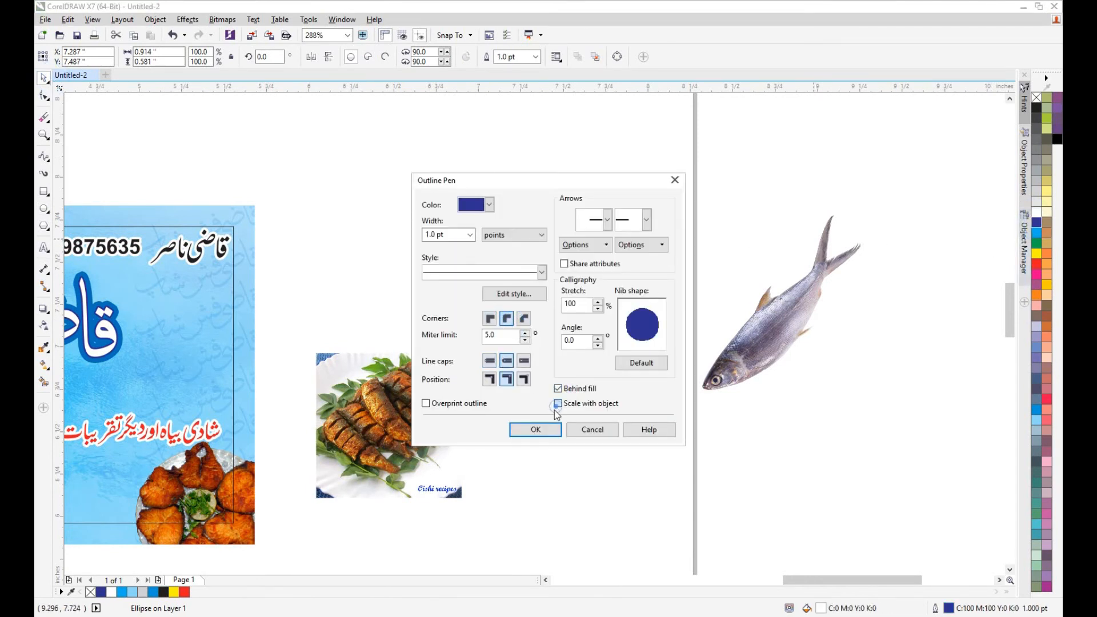
{"action": "left_click", "coordinate": [542, 426]}
- Make a slightly offset black copy of the ellipse and blur it as a bitmap to form a soft shadow
{"action": "left_click", "coordinate": [1057, 139]}
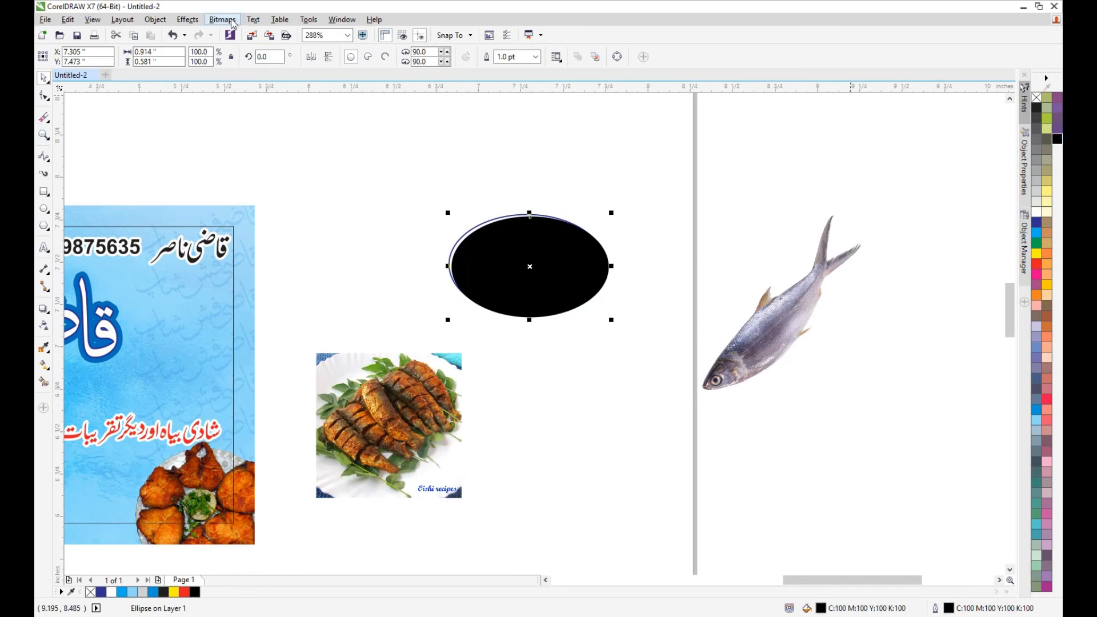
{"action": "left_click", "coordinate": [222, 20]}
{"action": "mouse_move", "coordinate": [251, 281]}
{"action": "left_click", "coordinate": [380, 295]}
{"action": "left_click", "coordinate": [574, 345]}
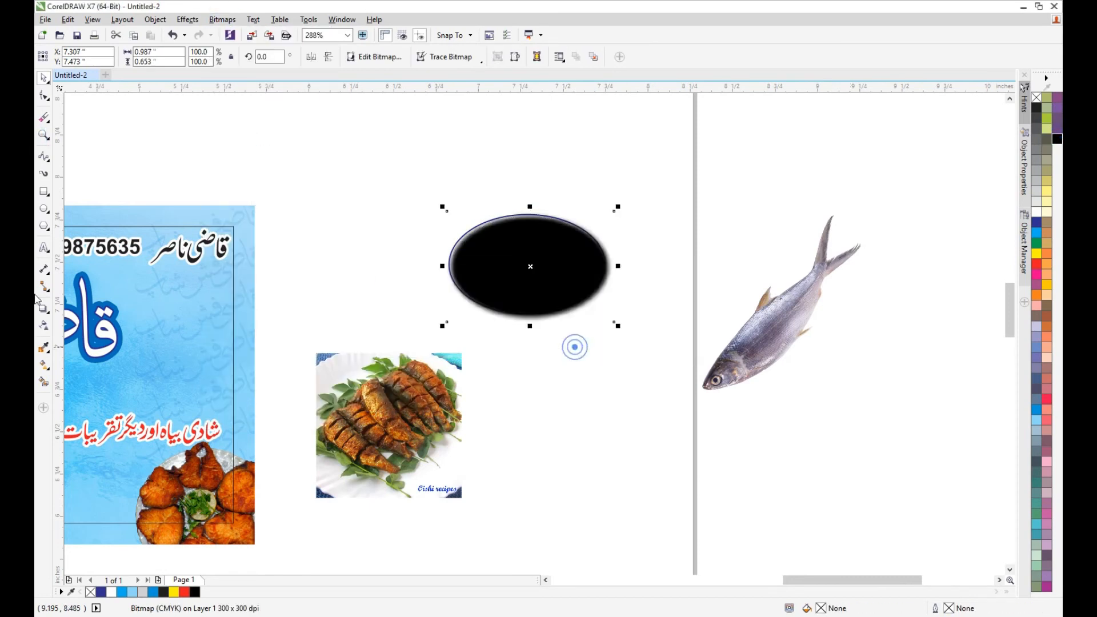
- Give the blurred shadow a uniform transparency of 50 in Multiply mode and send it behind the ellipse
{"action": "left_click", "coordinate": [60, 56]}
{"action": "left_click", "coordinate": [171, 57]}
{"action": "left_click", "coordinate": [184, 118]}
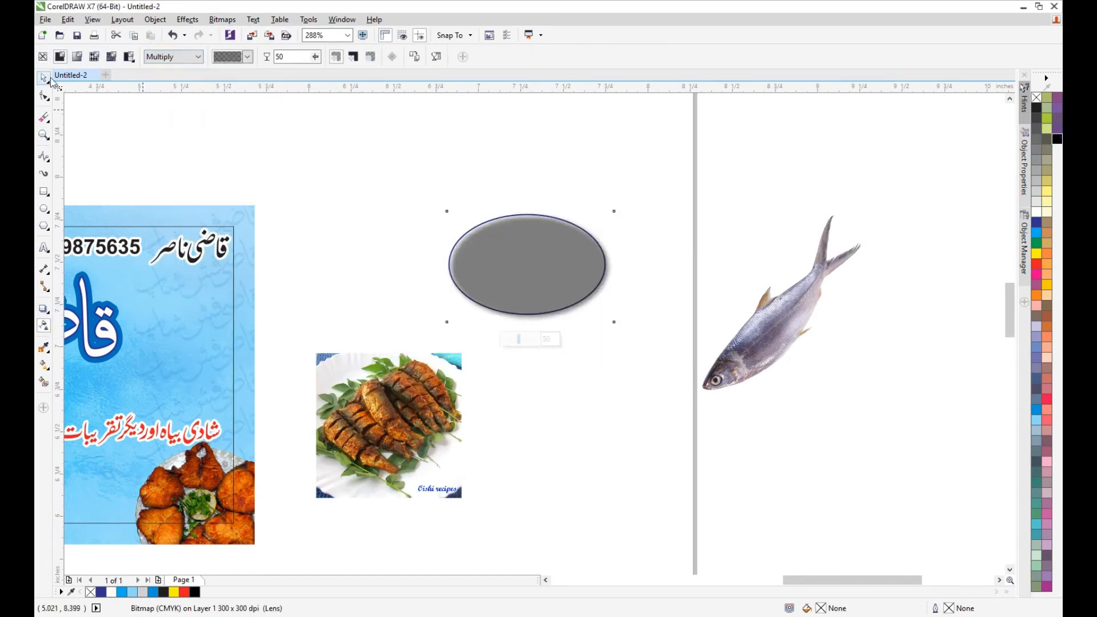
{"action": "left_click", "coordinate": [45, 78]}
{"action": "key", "text": "shift+Page_Down"}
- PowerClip the fried fish photo inside the ellipse
{"action": "left_click", "coordinate": [554, 289]}
{"action": "left_click_drag", "start_coordinate": [400, 423], "coordinate": [537, 277]}
{"action": "left_click", "coordinate": [591, 364]}
{"action": "left_click", "coordinate": [606, 377]}
- Edit the ellipse's PowerClip contents, enlarging the fried fish photo to about 1.087 by 1.084 inches and repositioning it
{"action": "left_click", "coordinate": [531, 269]}
{"action": "left_click", "coordinate": [531, 271], "text": "ctrl"}
{"action": "left_click_drag", "start_coordinate": [604, 341], "coordinate": [622, 359]}
{"action": "left_click_drag", "start_coordinate": [547, 243], "coordinate": [610, 280]}
{"action": "left_click", "coordinate": [571, 304]}
- Set the clipped photo's brightness to 25 and contrast to 13, and finish editing the PowerClip
{"action": "left_click", "coordinate": [222, 19]}
{"action": "left_click", "coordinate": [548, 335]}
{"action": "key", "text": "ctrl+b"}
{"action": "left_click_drag", "start_coordinate": [601, 247], "coordinate": [590, 352]}
{"action": "left_click_drag", "start_coordinate": [576, 406], "coordinate": [589, 408]}
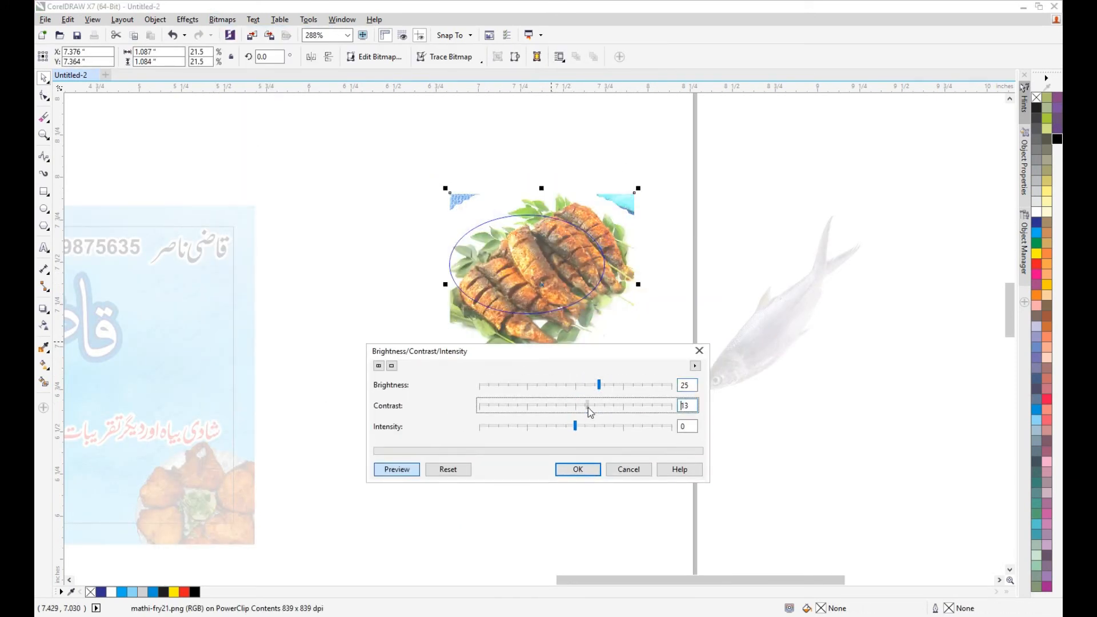
{"action": "left_click", "coordinate": [583, 470]}
{"action": "left_click", "coordinate": [668, 435], "text": "ctrl"}
- Undo the last shift and change the ellipse's outline to cyan with a 2 pt width
{"action": "left_click_drag", "start_coordinate": [499, 266], "coordinate": [509, 265]}
{"action": "key", "text": "ctrl+z"}
{"action": "right_click", "coordinate": [1037, 233]}
{"action": "key", "text": "F12"}
{"action": "key", "text": "Tab"}
{"action": "type", "text": "2"}
{"action": "key", "text": "Return"}
- Group the oval fried fish photo with its shadow and place it at the card's lower edge, left of the fried fish plate
{"action": "left_click_drag", "start_coordinate": [610, 316], "coordinate": [617, 325]}
{"action": "left_click_drag", "start_coordinate": [666, 409], "coordinate": [425, 183]}
{"action": "left_click_drag", "start_coordinate": [537, 263], "coordinate": [232, 459]}
{"action": "key", "text": "ctrl+g"}
{"action": "left_click_drag", "start_coordinate": [498, 368], "coordinate": [386, 424]}
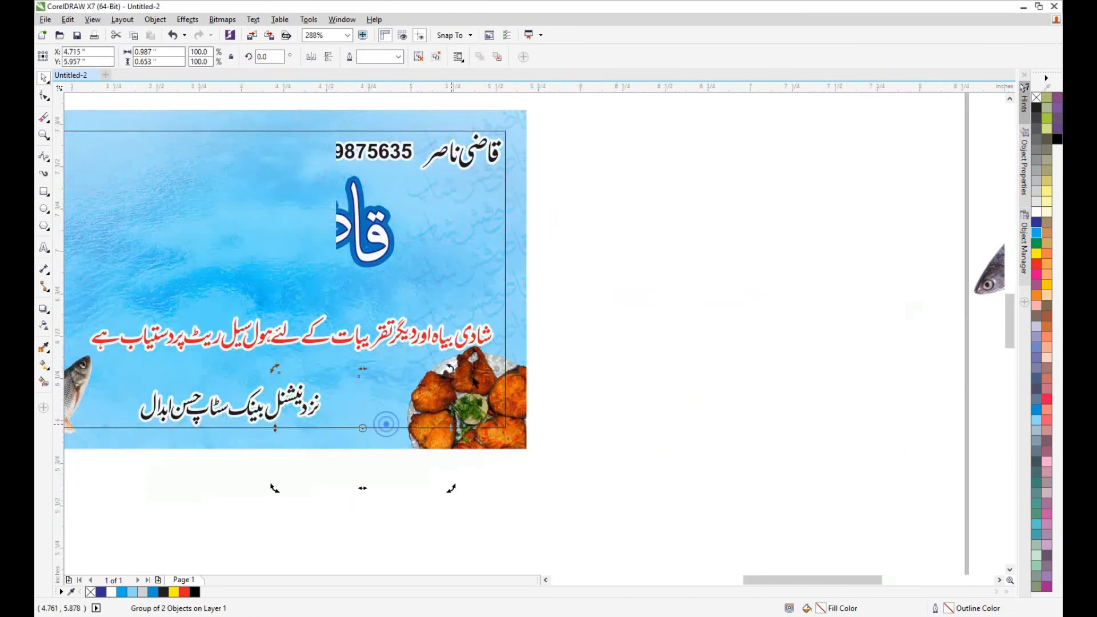
- Rotate the oval fried fish group slightly counter-clockwise and PowerClip it inside the card's water background
{"action": "left_click_drag", "start_coordinate": [451, 369], "coordinate": [440, 357]}
{"action": "left_click", "coordinate": [155, 20]}
{"action": "left_click", "coordinate": [354, 122]}
{"action": "left_click", "coordinate": [374, 416]}
{"action": "left_click_drag", "start_coordinate": [276, 488], "coordinate": [465, 485]}
{"action": "left_click", "coordinate": [568, 483]}
- Shift the address line slightly left and centre the red Urdu wholesale line horizontally on the card
{"action": "left_click", "coordinate": [394, 392]}
{"action": "left_click_drag", "start_coordinate": [404, 405], "coordinate": [379, 404]}
{"action": "left_click", "coordinate": [617, 327]}
{"action": "left_click", "coordinate": [657, 320], "text": "shift"}
{"action": "key", "text": "c"}
{"action": "left_click", "coordinate": [725, 316]}
- Reposition the shop name relative to the wholesale dealer text within their group and centre the heading horizontally on the card
{"action": "left_click_drag", "start_coordinate": [728, 375], "coordinate": [743, 481]}
{"action": "left_click", "coordinate": [446, 325], "text": "ctrl"}
{"action": "left_click_drag", "start_coordinate": [446, 324], "coordinate": [508, 346]}
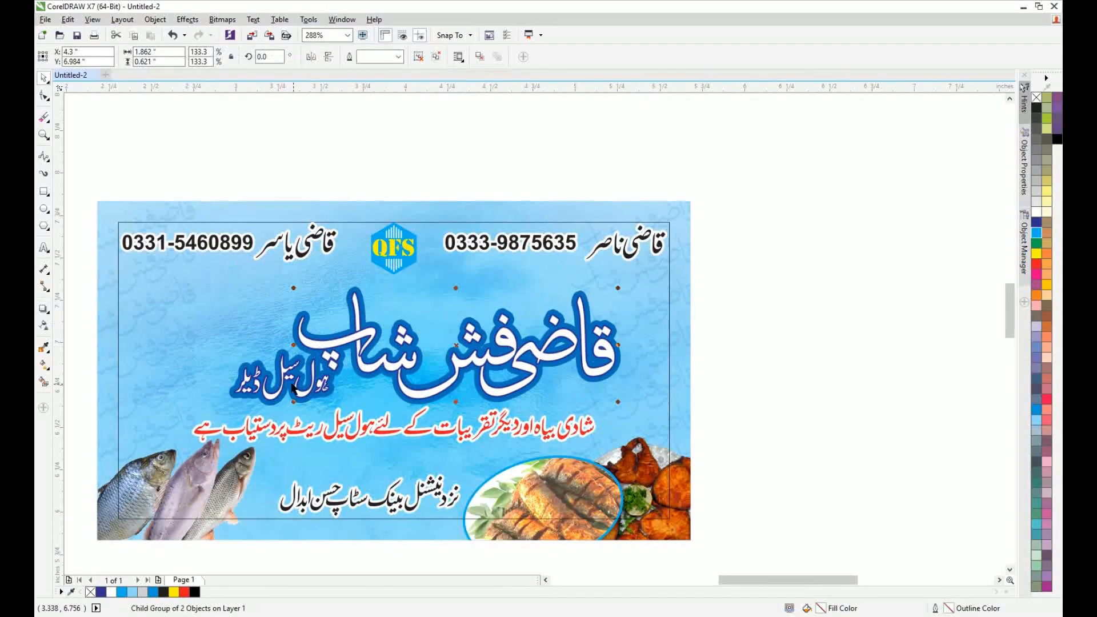
{"action": "key", "text": "c"}
{"action": "left_click", "coordinate": [751, 350]}
- Move the shop name heading and the red wholesale line slightly up on the card
{"action": "left_click_drag", "start_coordinate": [364, 355], "coordinate": [364, 346]}
{"action": "left_click_drag", "start_coordinate": [416, 426], "coordinate": [416, 414]}
{"action": "left_click", "coordinate": [657, 408], "text": "shift"}
{"action": "left_click", "coordinate": [667, 415]}
- Delete the leftover fish image beside the page and the inner margin rectangle, and select the whole card design
{"action": "scroll", "coordinate": [638, 352], "scroll_direction": "down", "scroll_amount": 2}
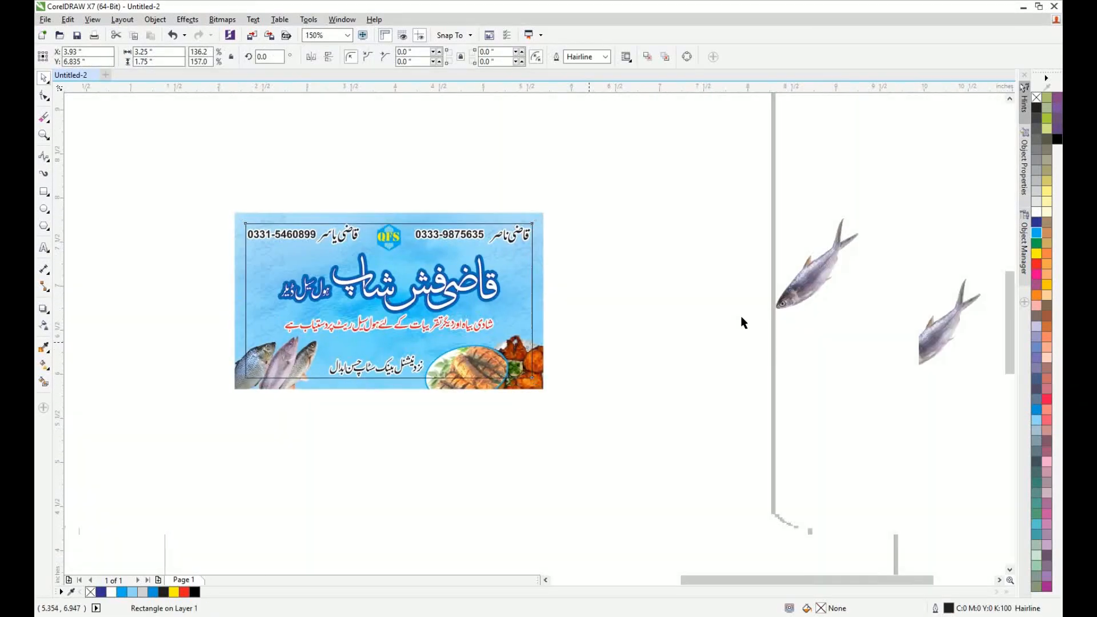
{"action": "left_click", "coordinate": [814, 264]}
{"action": "key", "text": "Delete"}
{"action": "left_click", "coordinate": [564, 375]}
{"action": "left_click", "coordinate": [532, 320]}
{"action": "key", "text": "Delete"}
{"action": "left_click_drag", "start_coordinate": [612, 446], "coordinate": [180, 163]}
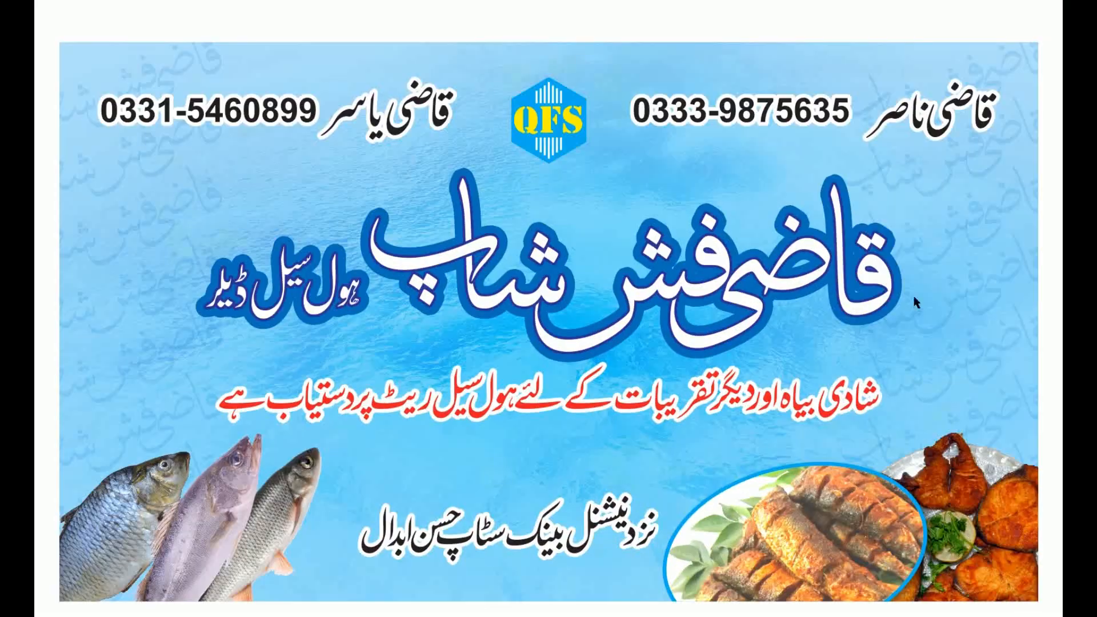